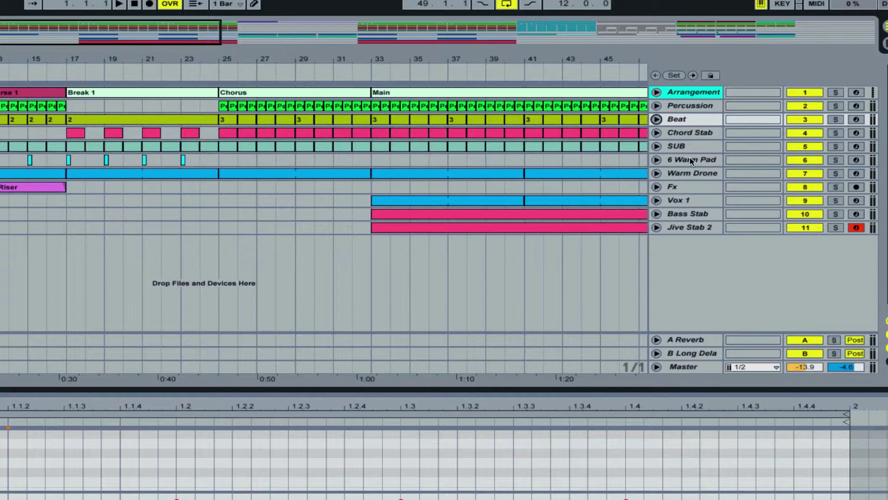
- Colour the Percussion track bright yellow and the Beat track lime green
right_click(691, 107)
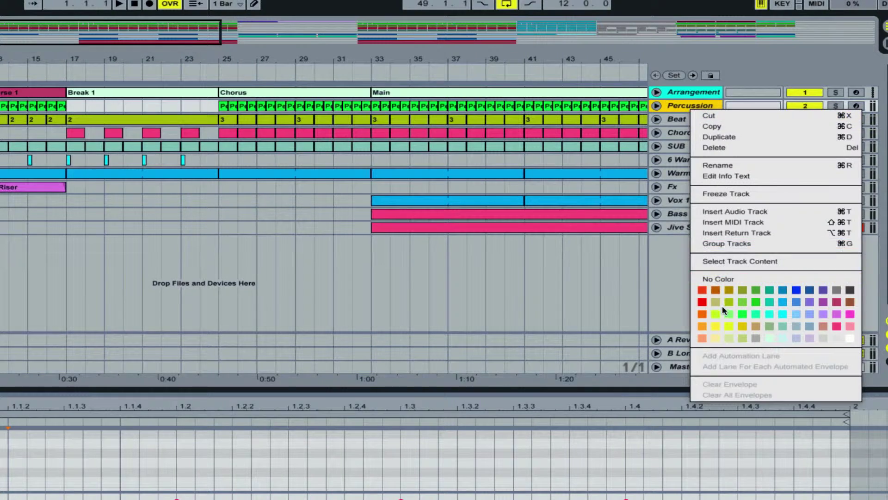
left_click(729, 314)
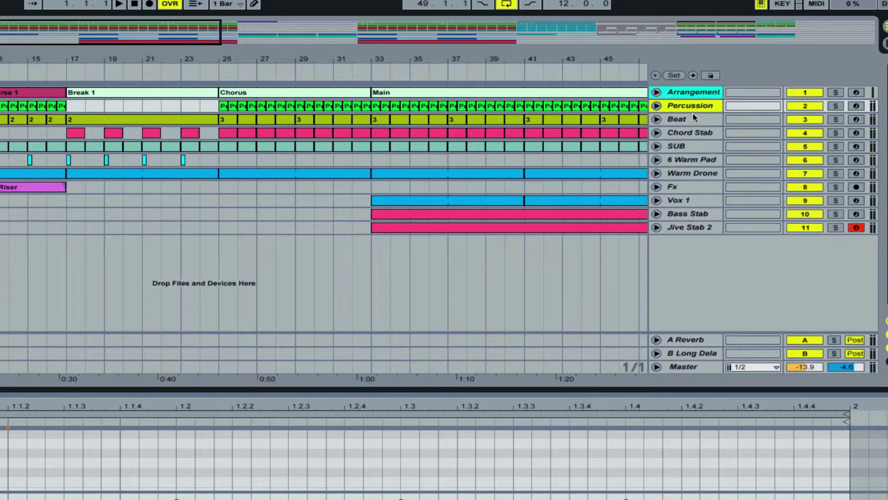
right_click(693, 119)
left_click(717, 326)
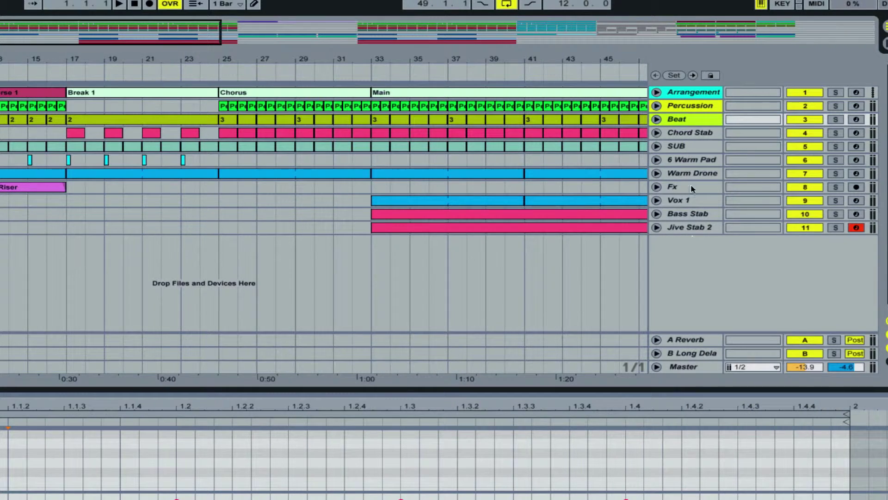
- Colour the Chord Stab track turquoise and the SUB track pale blue
right_click(684, 135)
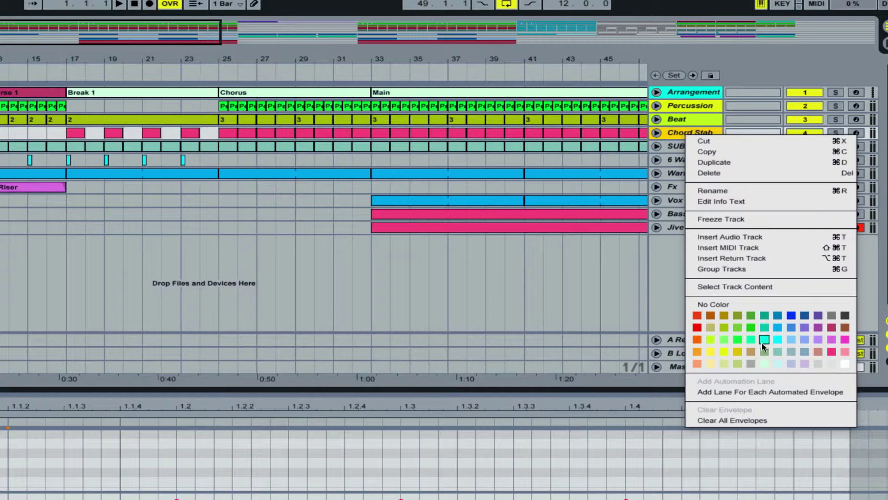
left_click(764, 343)
right_click(707, 147)
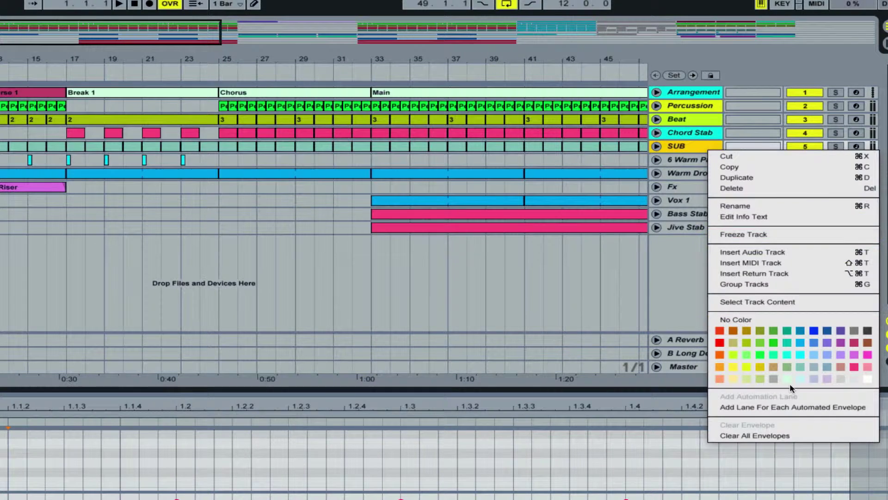
left_click(804, 379)
- Colour the 6 Warm Pad track pale yellow and the Warm Drone track pink
right_click(694, 160)
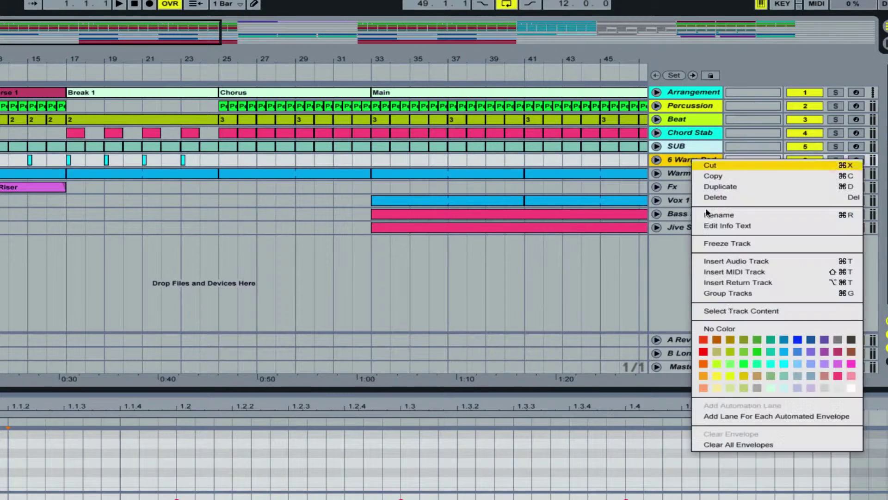
left_click(717, 388)
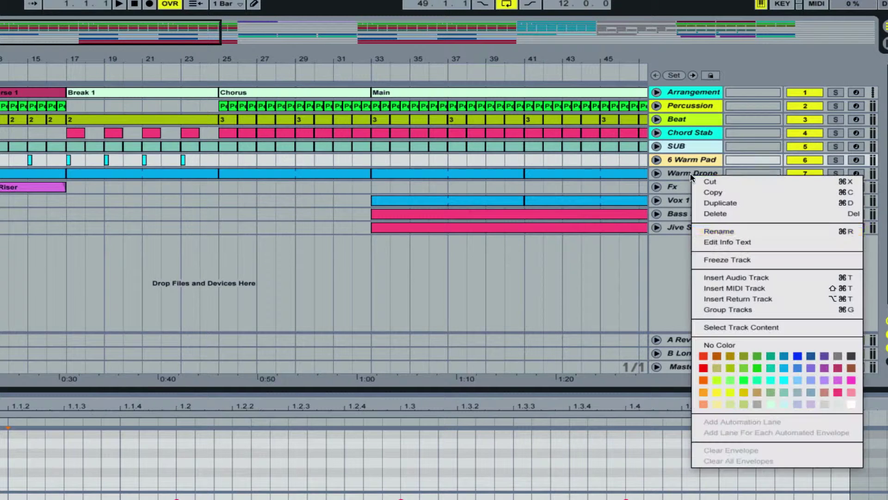
right_click(691, 175)
left_click(849, 391)
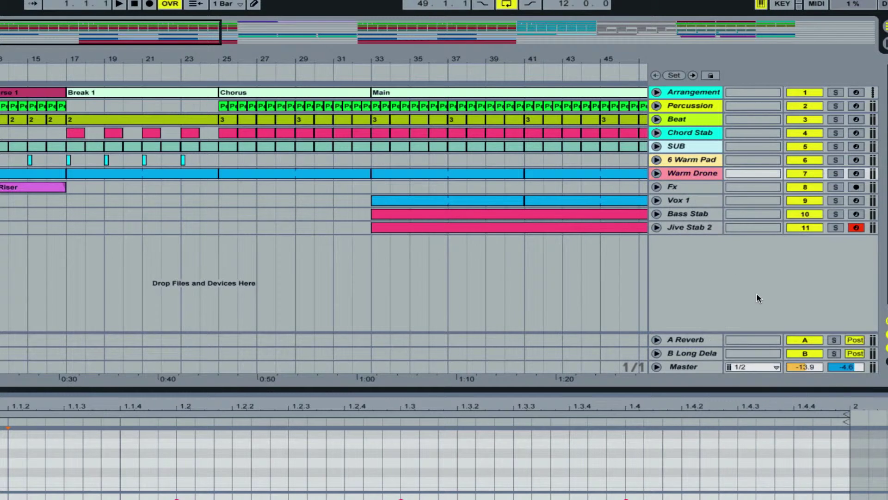
- Colour the Fx track purple and the Vox 1 track bright blue
right_click(709, 188)
left_click(827, 379)
right_click(673, 202)
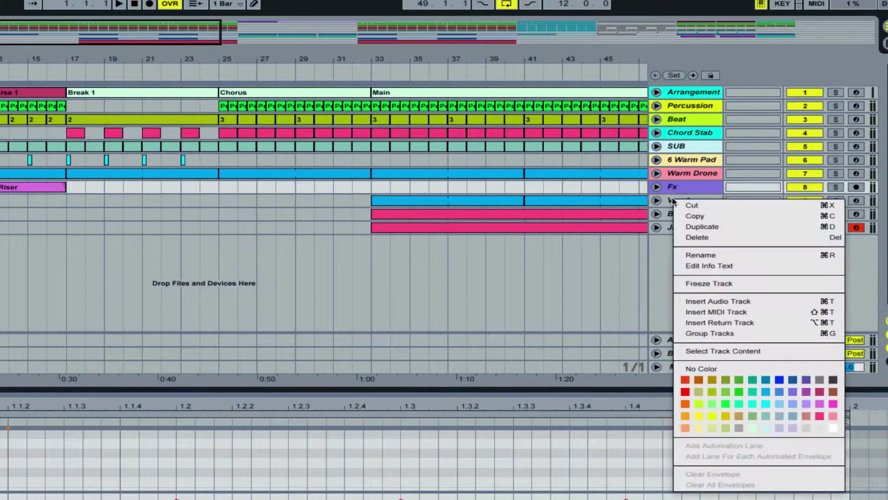
left_click(764, 391)
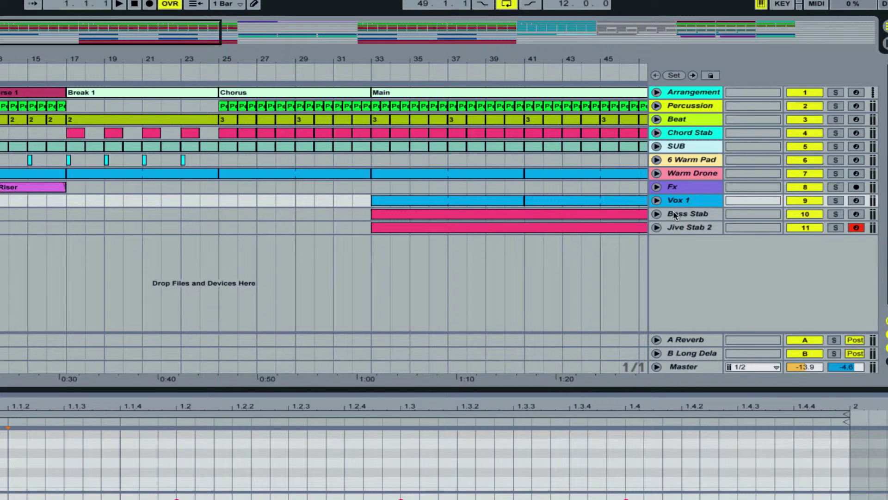
- Try dark blue on the Bass Stab track and settle on pale mint green
right_click(676, 216)
left_click(795, 398)
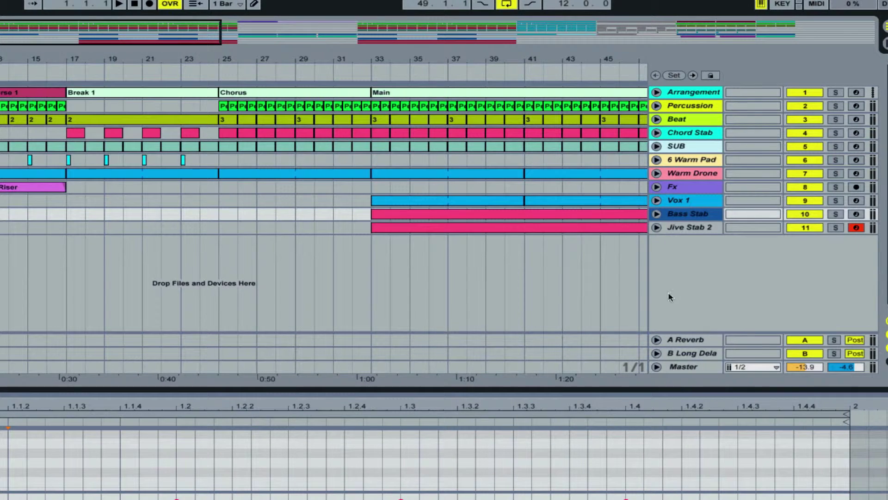
right_click(683, 218)
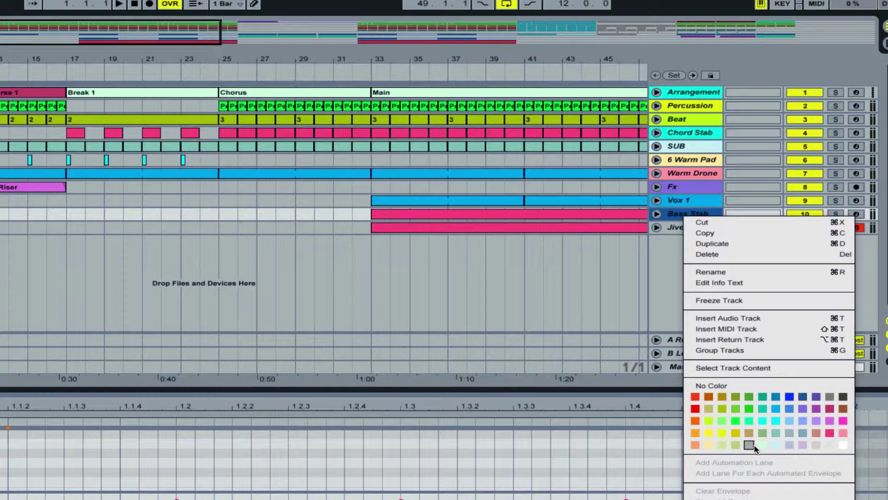
left_click(763, 444)
- Try yellow on the Jive Stab 2 track and settle on tan brown
right_click(691, 228)
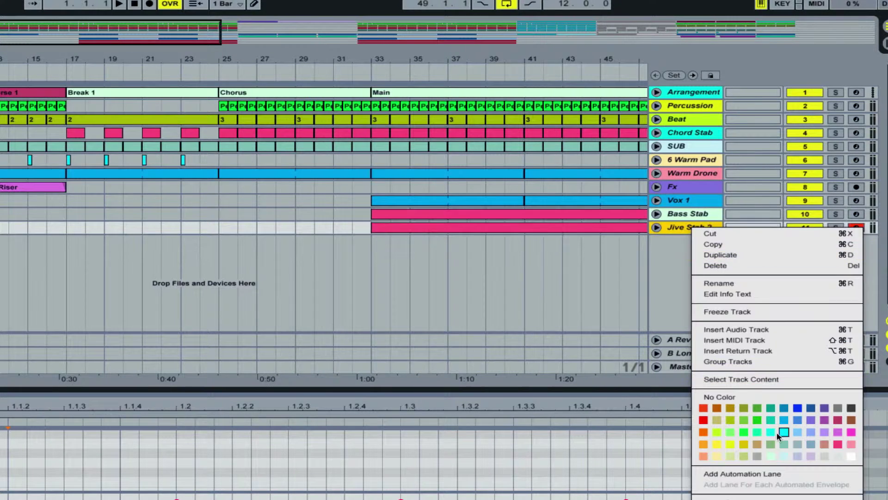
left_click(730, 445)
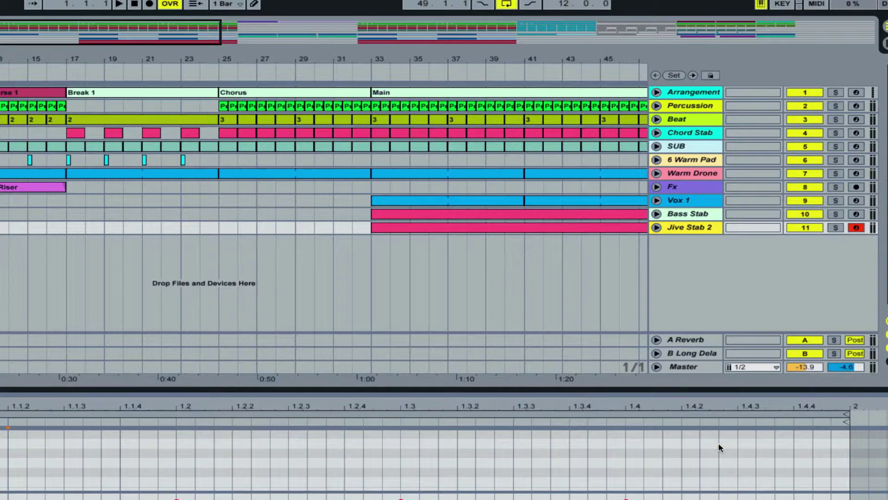
right_click(691, 228)
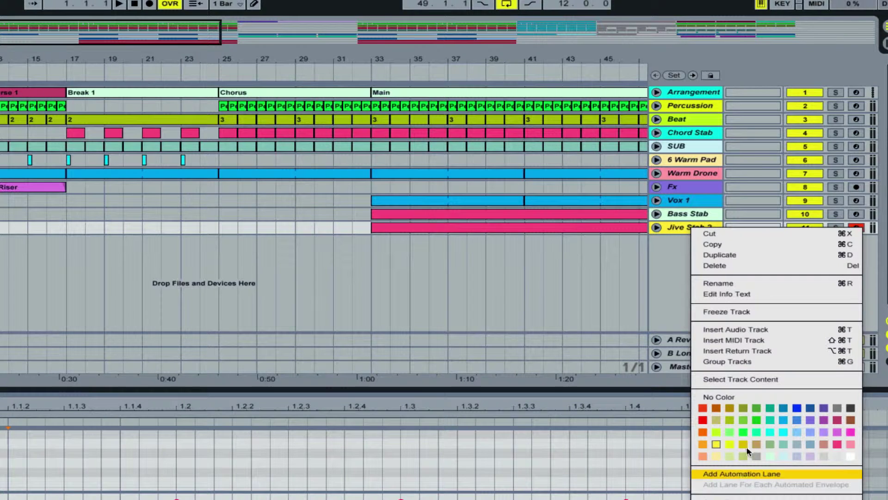
left_click(759, 441)
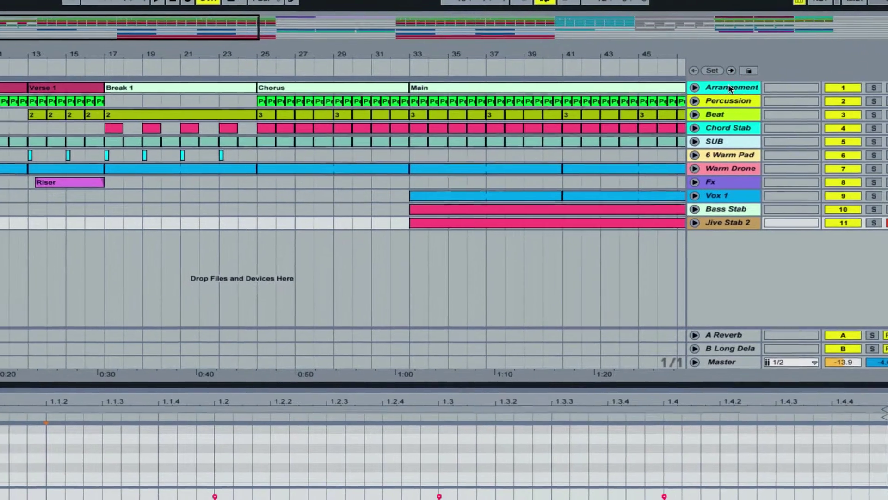
- Show the Percussion track's devices and set the arrangement loop over the Main section, from bar 33 to bar 49
key("shift+Tab")
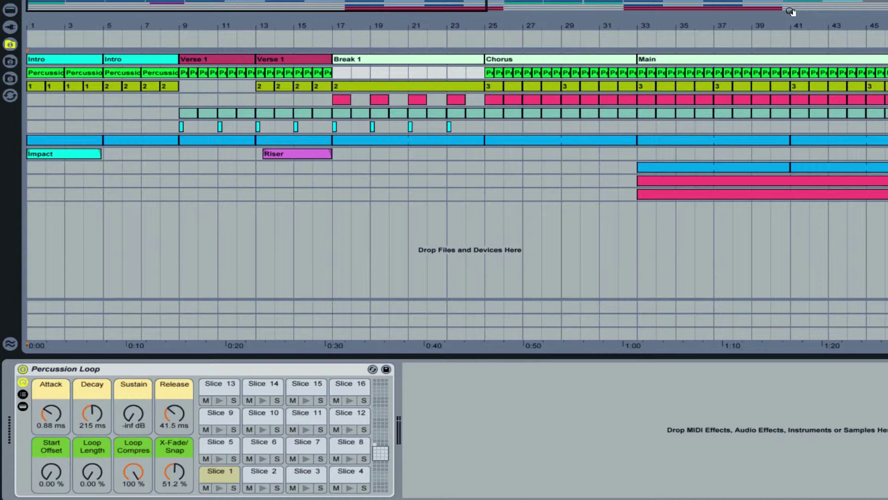
left_click_drag(383, 7, 471, 7)
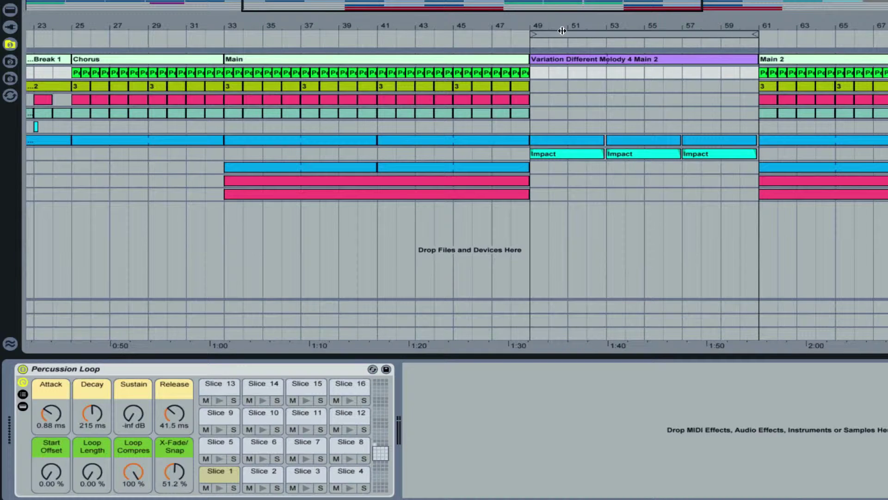
left_click_drag(562, 31, 257, 30)
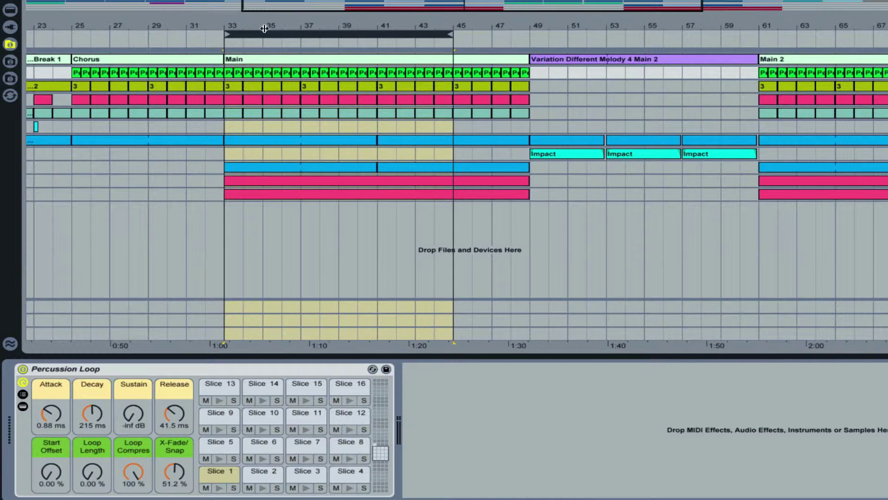
left_click_drag(456, 33, 530, 34)
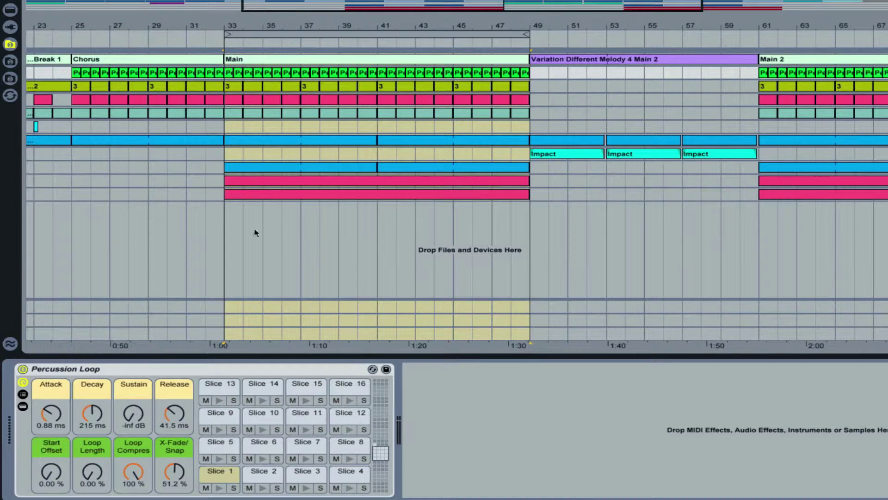
- Add an Auto Filter to the Percussion track's device chain and switch it to the high-pass type
left_click(10, 9)
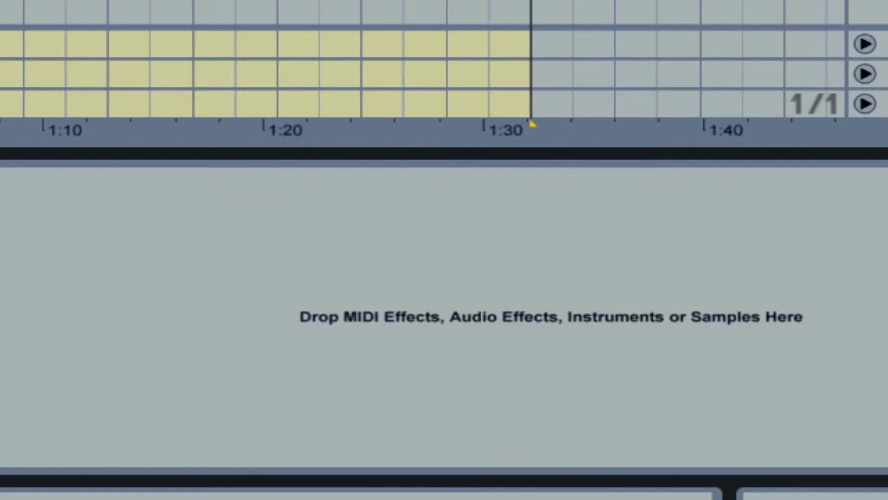
key("Return")
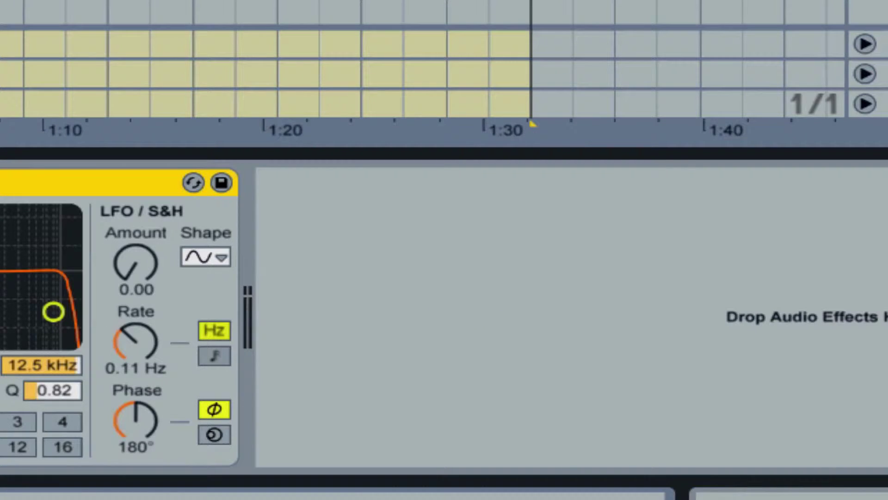
left_click(1, 365)
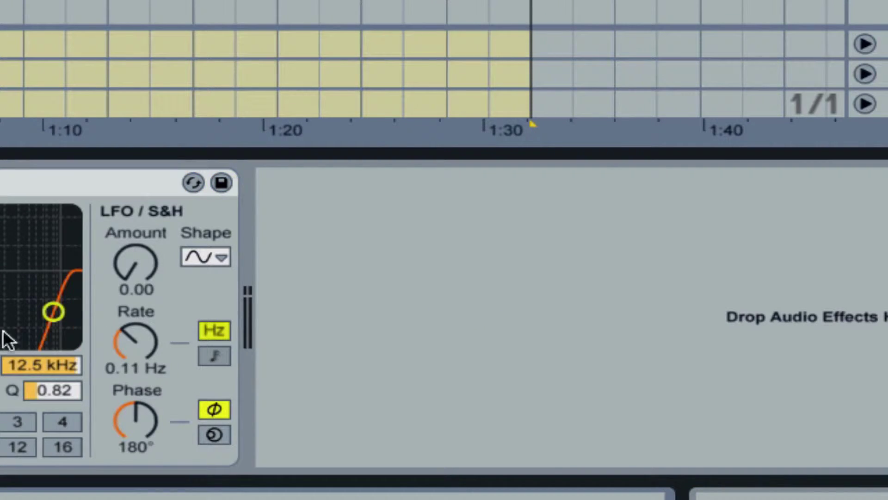
- Set the Percussion high-pass filter's cutoff to 315 Hz and its Q to 1.30, auditioning the loop while adjusting
left_click(32, 368)
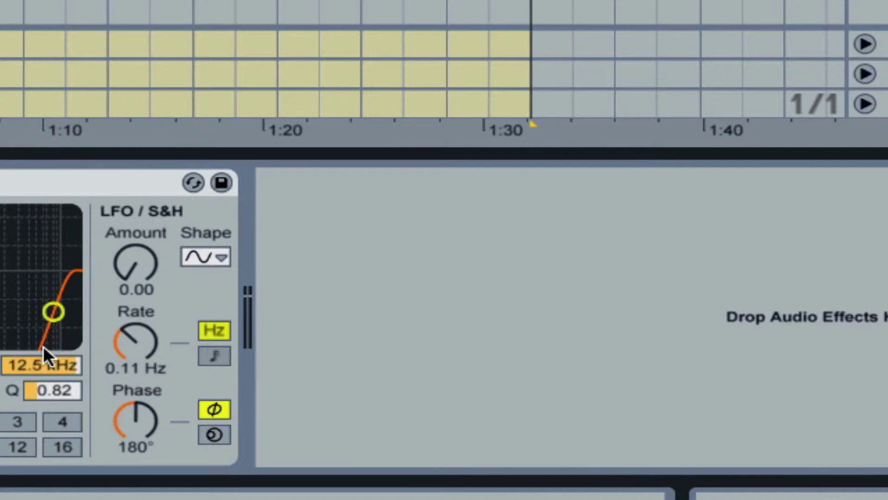
mouse_move(43, 367)
left_mouse_down()
mouse_move(43, 461)
mouse_move(51, 365)
left_mouse_up()
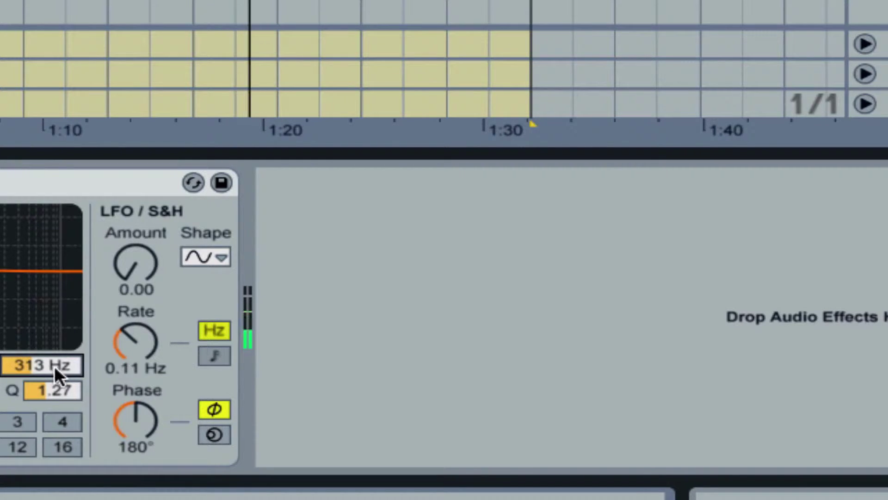
key("space")
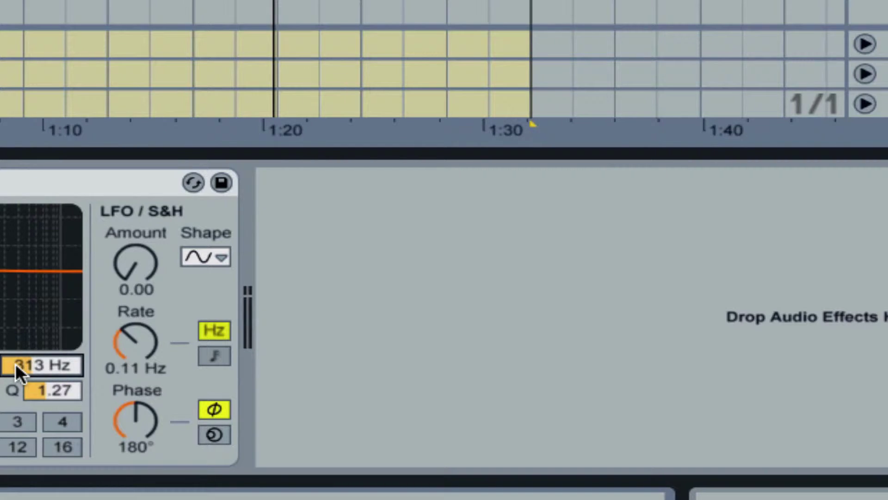
type("315")
key("Return")
left_click(46, 393)
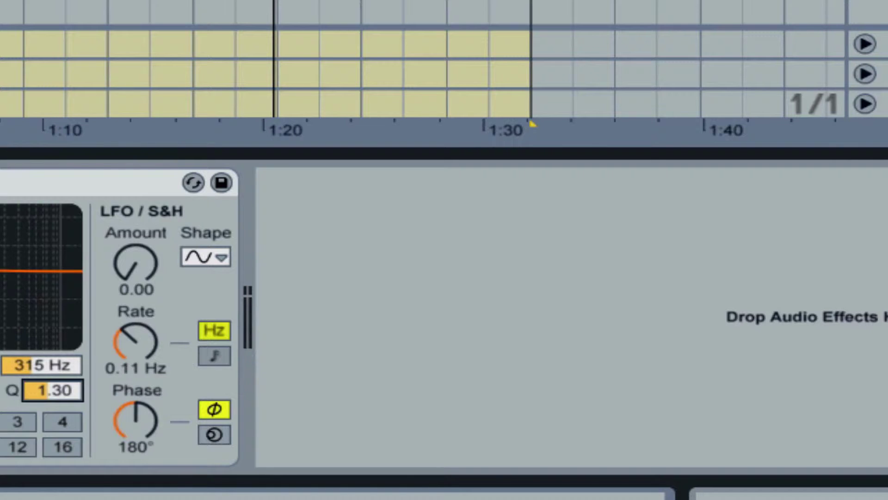
- Add a Compressor after the Percussion track's Auto Filter and set its threshold to -18.2 dB while playing the loop
left_click_drag(190, 283, 356, 251)
left_click_drag(408, 236, 408, 288)
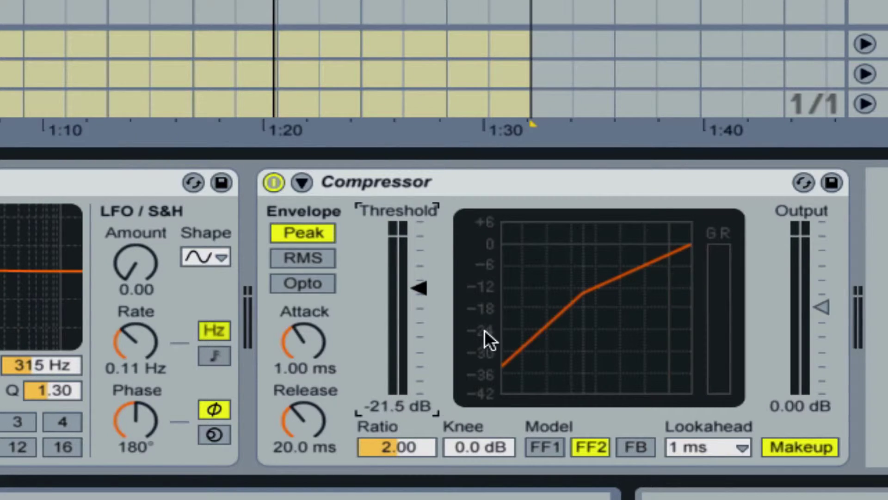
key("space")
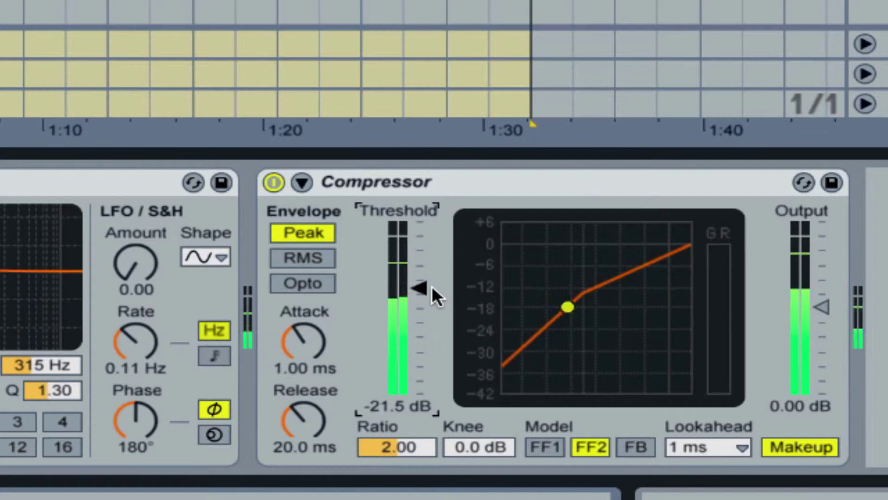
mouse_move(419, 288)
left_mouse_down()
mouse_move(420, 310)
mouse_move(420, 263)
mouse_move(420, 281)
left_mouse_up()
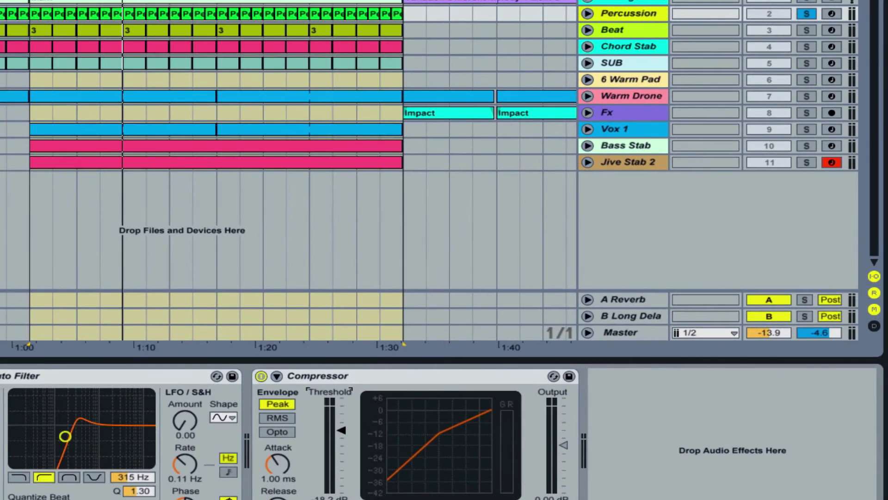
- Solo the Beat track instead of Percussion and select it to show its devices
left_click(806, 14)
left_click(806, 30)
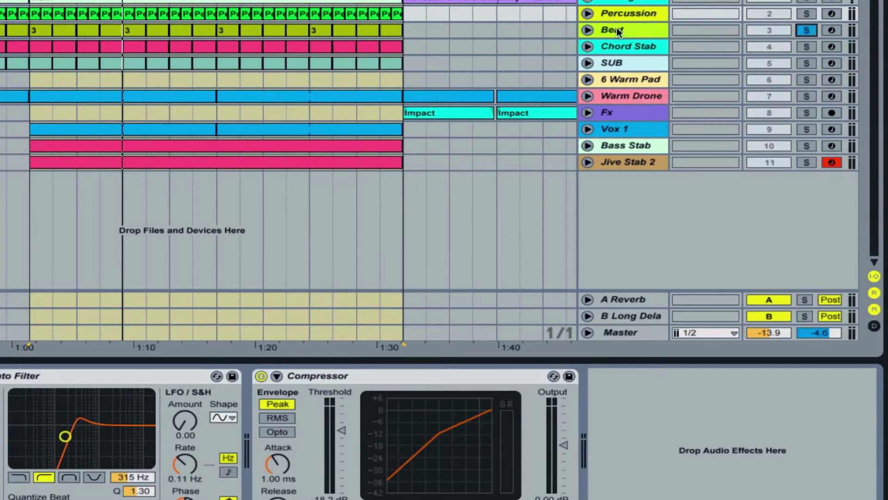
left_click(610, 32)
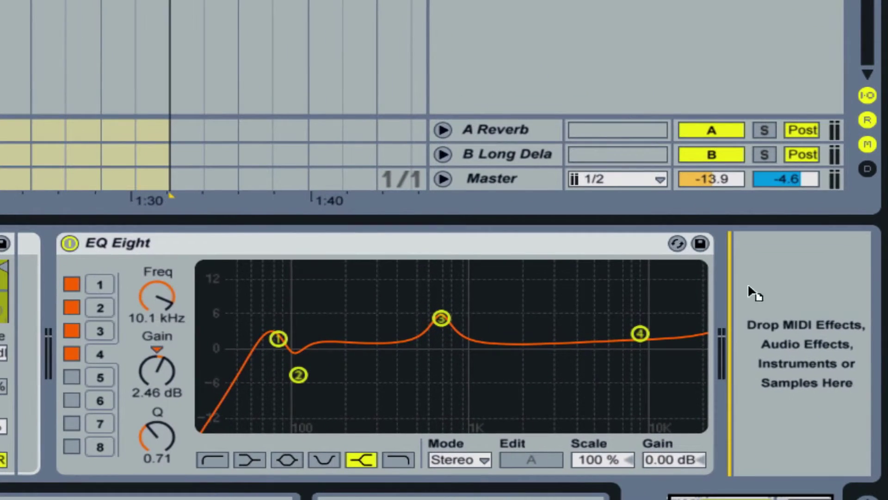
- Add two Auto Filters after the Beat track's EQ Eight, setting the first one's low-pass cutoff to 13.8 kHz
left_click_drag(748, 287, 760, 360)
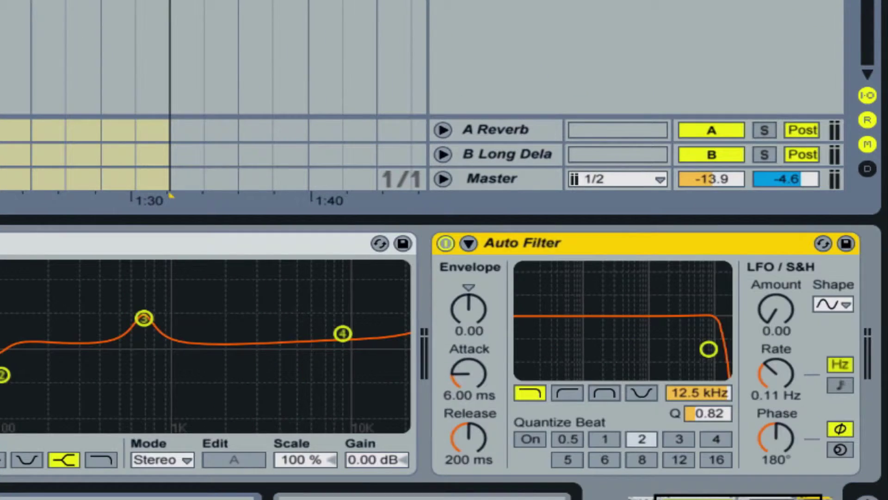
left_click_drag(703, 396, 714, 410)
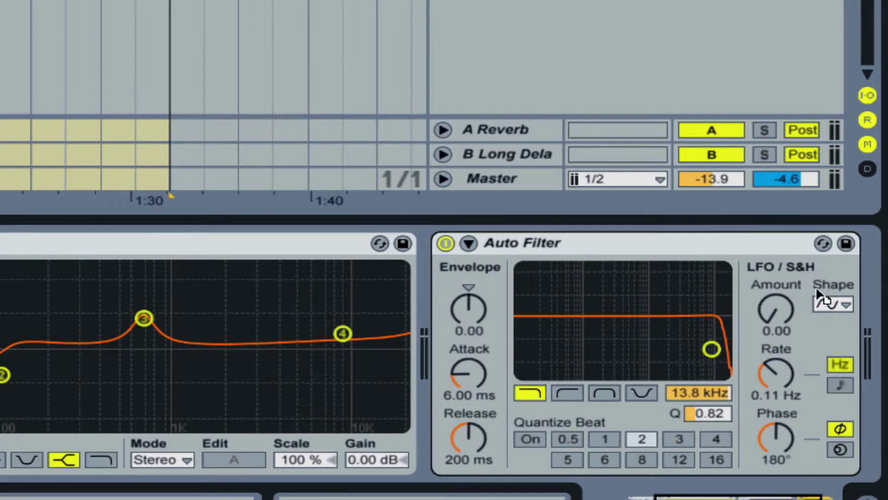
scroll(843, 329, "right", 3)
left_click_drag(843, 329, 773, 342)
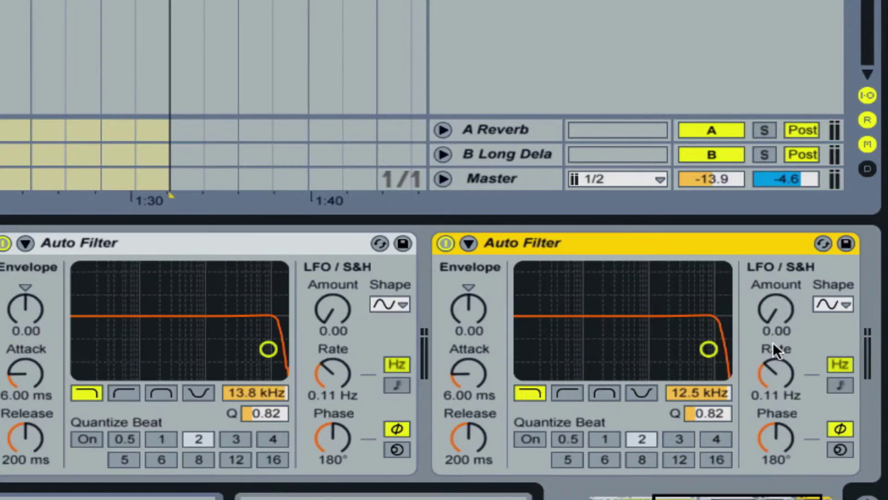
- Switch the Beat track's second Auto Filter to high-pass and set its cutoff to 60 Hz with a Q of 0.82
left_click(564, 392)
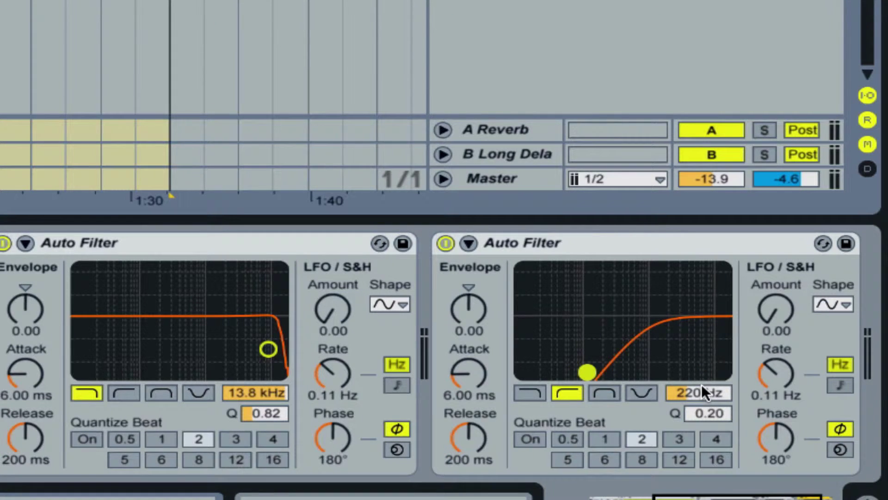
left_click_drag(701, 392, 702, 416)
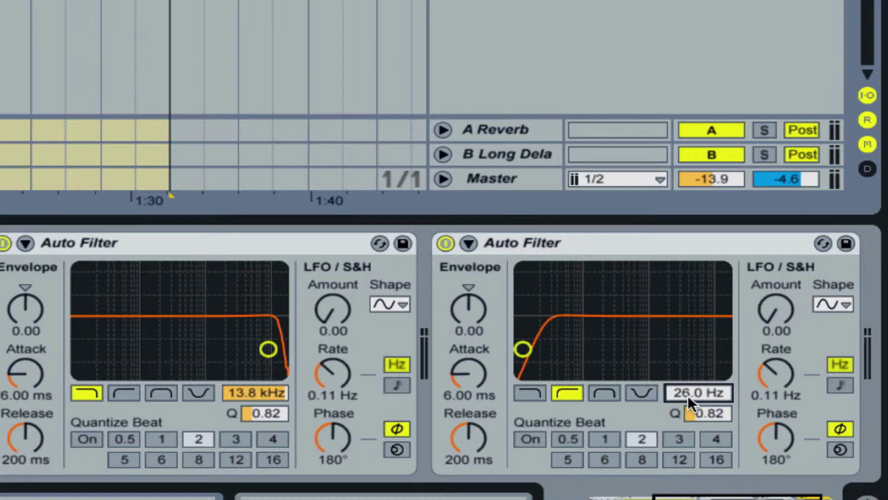
type("40")
key("Return")
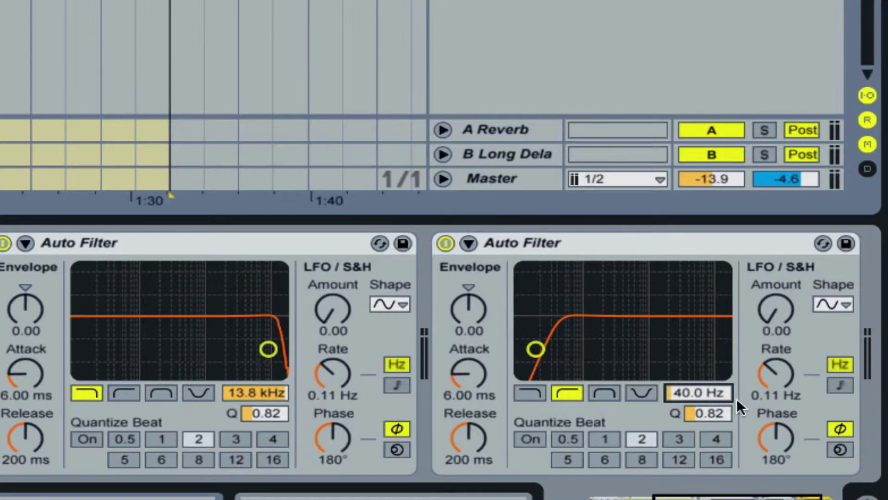
type("60")
key("Return")
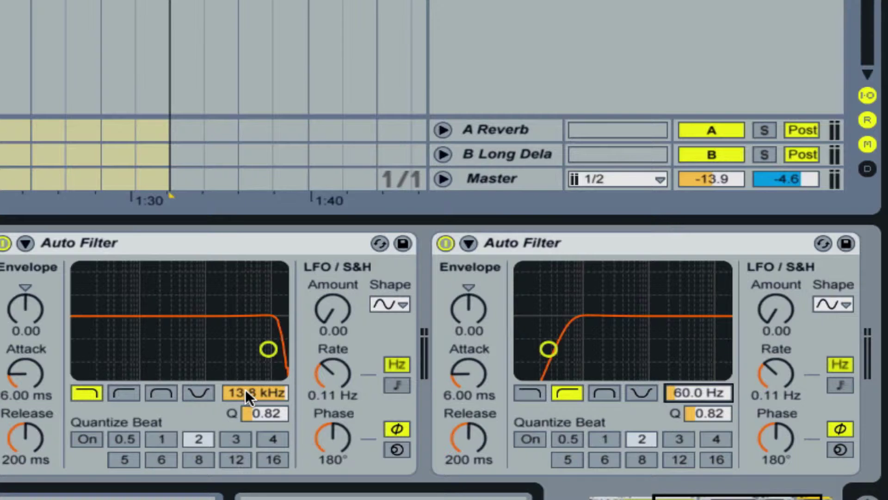
- Set the low-pass cutoff of the Beat track's first Auto Filter to 12.0 kHz
left_click_drag(245, 389, 245, 394)
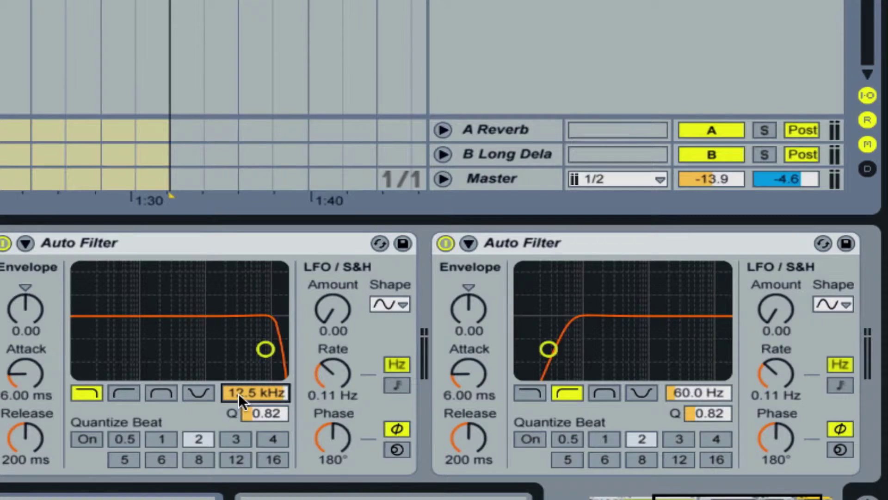
type("1200")
key("Return")
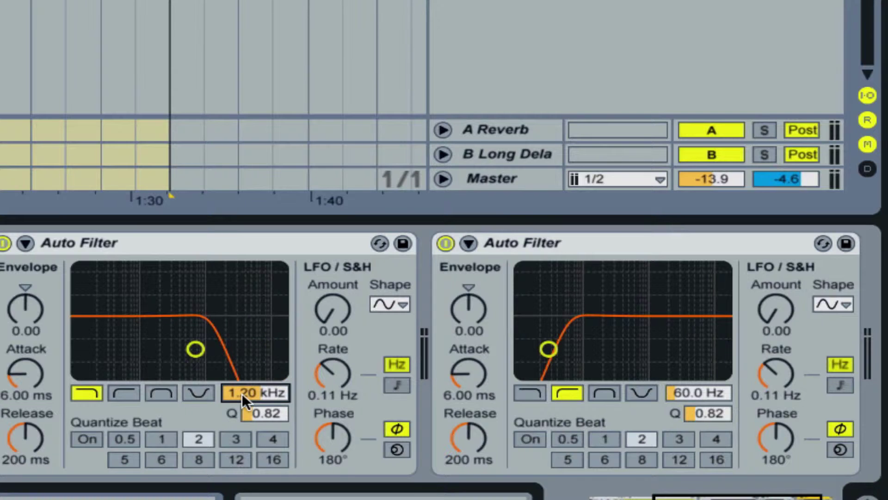
type("12000")
key("Return")
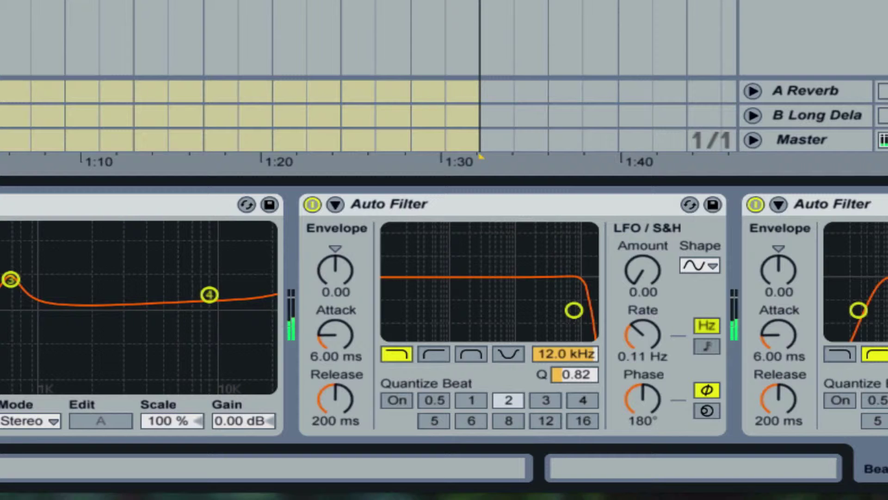
- Bypass both Beat Auto Filters and re-enable them one at a time to compare the sound while the loop plays
scroll(444, 315, "right", 3)
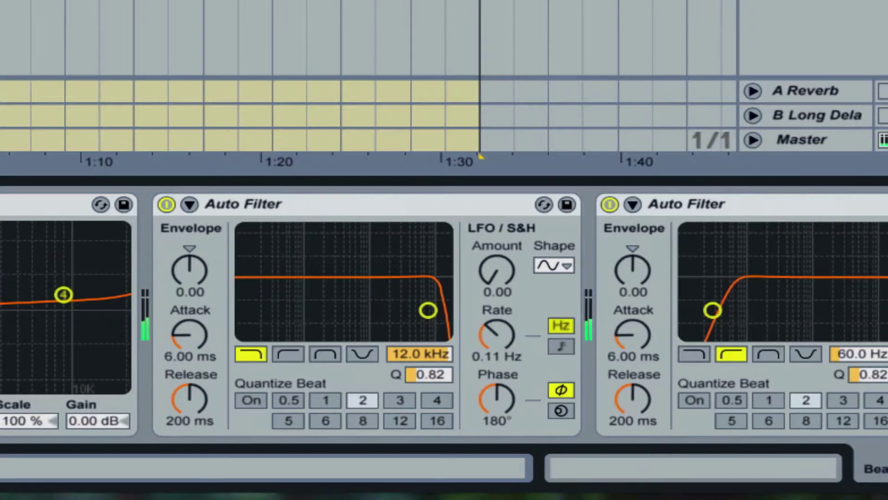
left_click(609, 203)
left_click(167, 203)
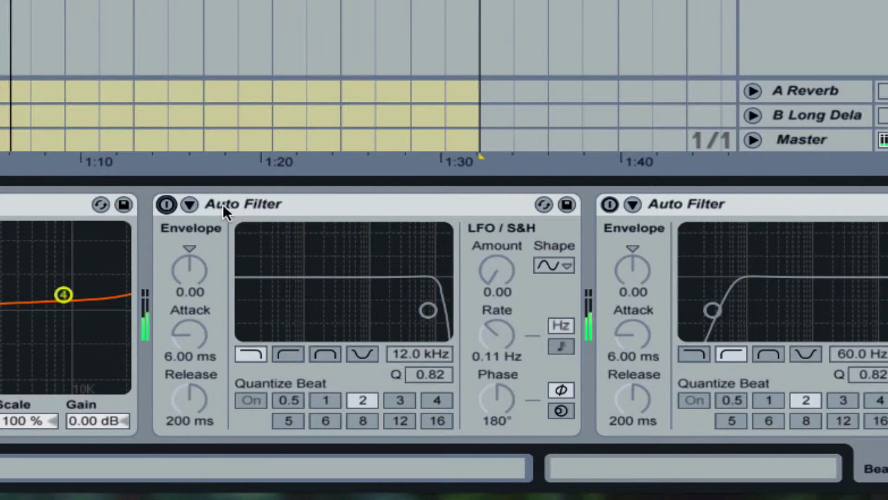
left_click(168, 205)
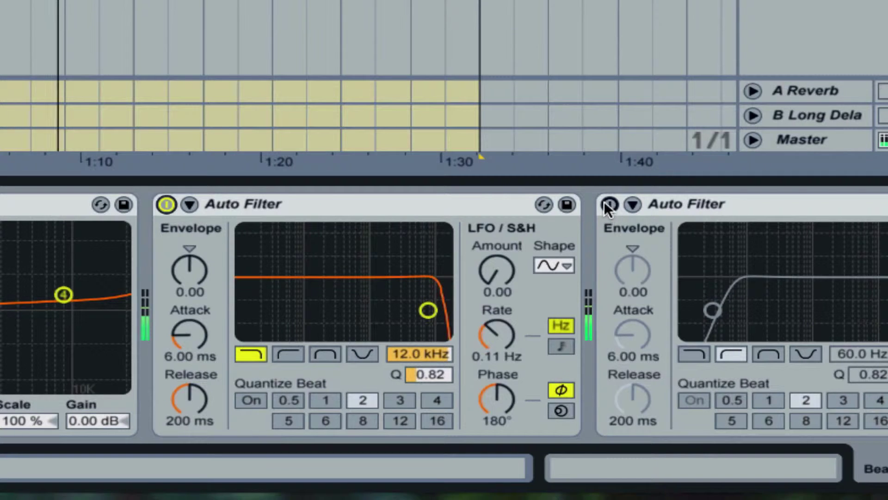
left_click(604, 202)
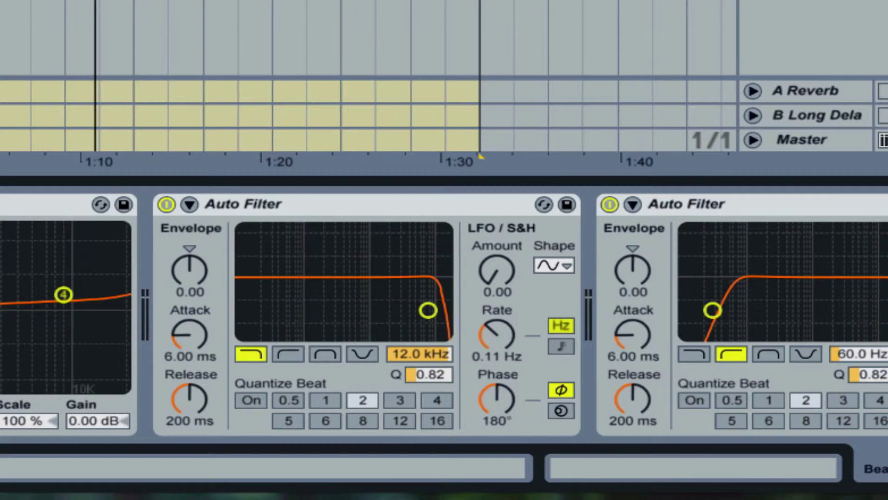
- Add a Compressor after the Beat track's Auto Filters and insert a Saturator in Hi-Quality mode before it
key("Return")
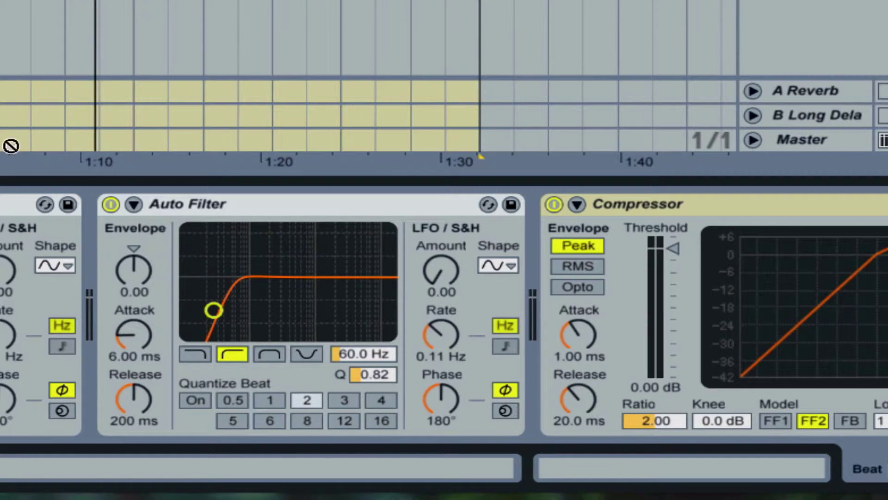
left_click_drag(11, 143, 563, 296)
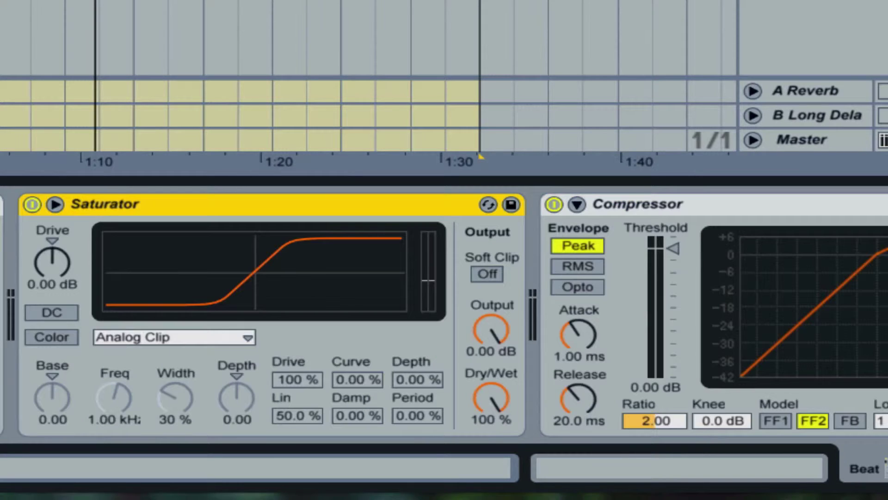
right_click(166, 205)
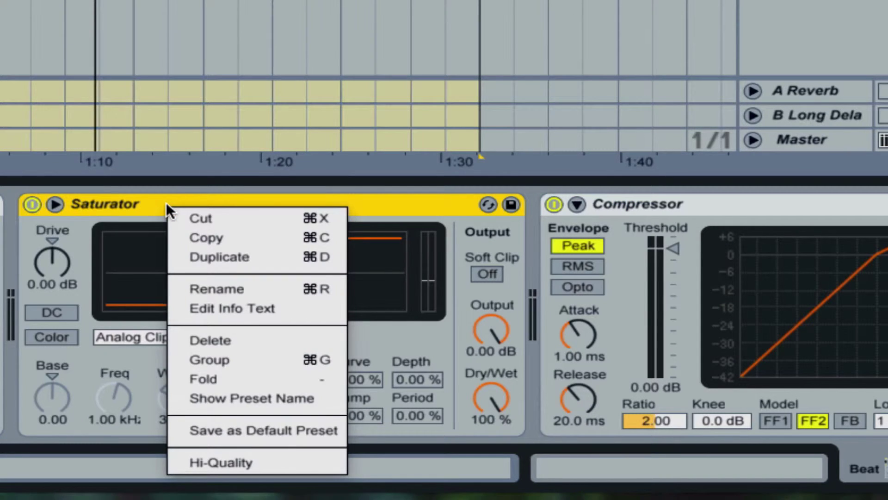
left_click(256, 464)
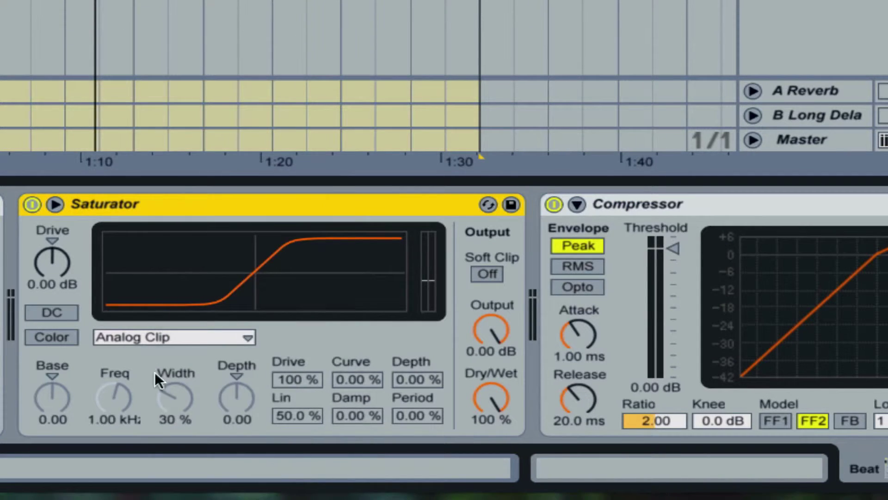
- Play the loop and set the Beat Saturator's curve type to Sinoid Fold
left_click(134, 337)
left_click(134, 337)
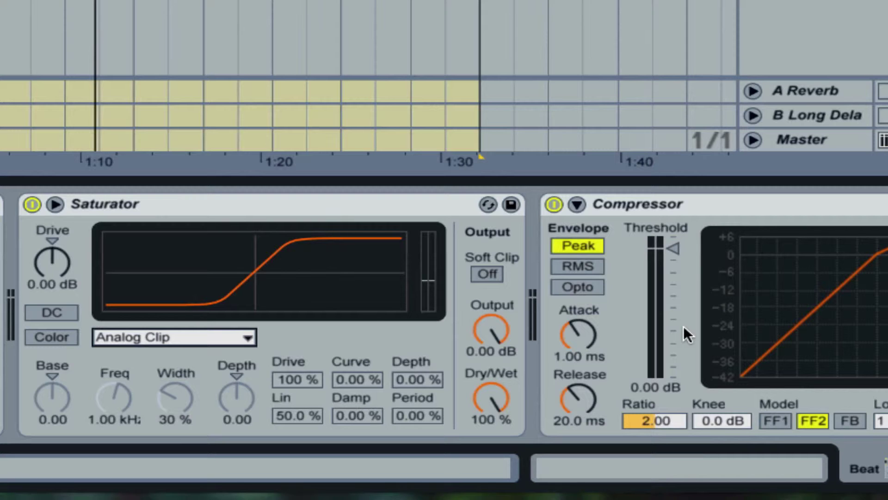
key("space")
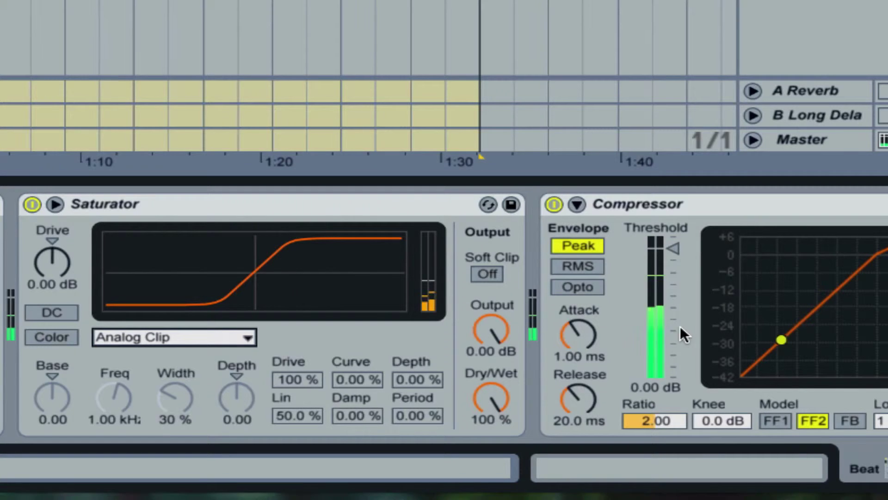
left_click(169, 336)
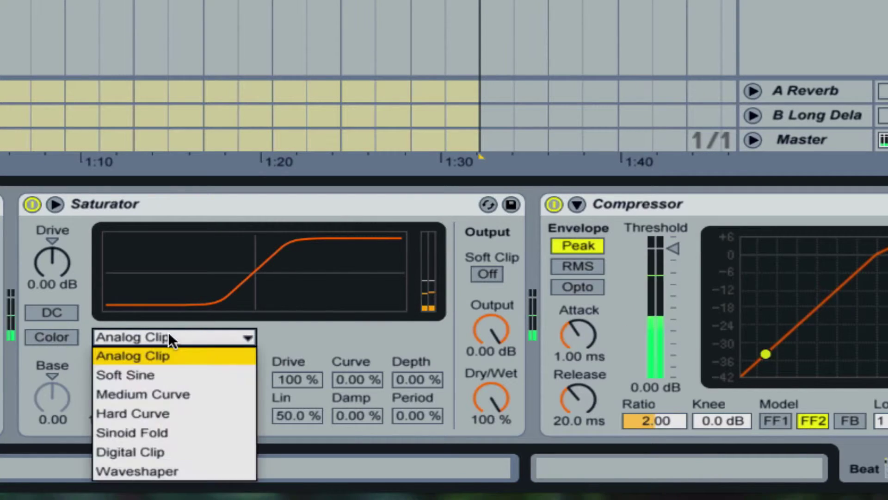
left_click(163, 431)
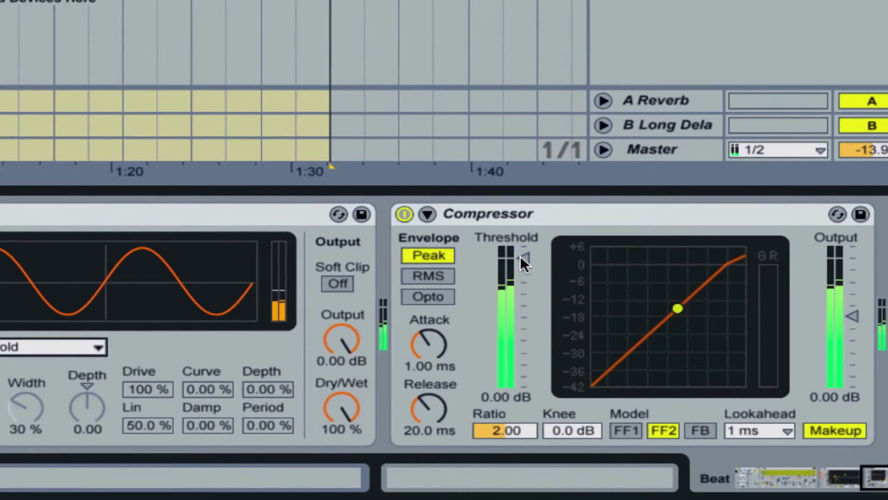
- Lower the threshold of the Beat track's Compressor past -23.4 dB while the loop plays
left_click_drag(591, 253, 591, 272)
left_click_drag(523, 277, 523, 298)
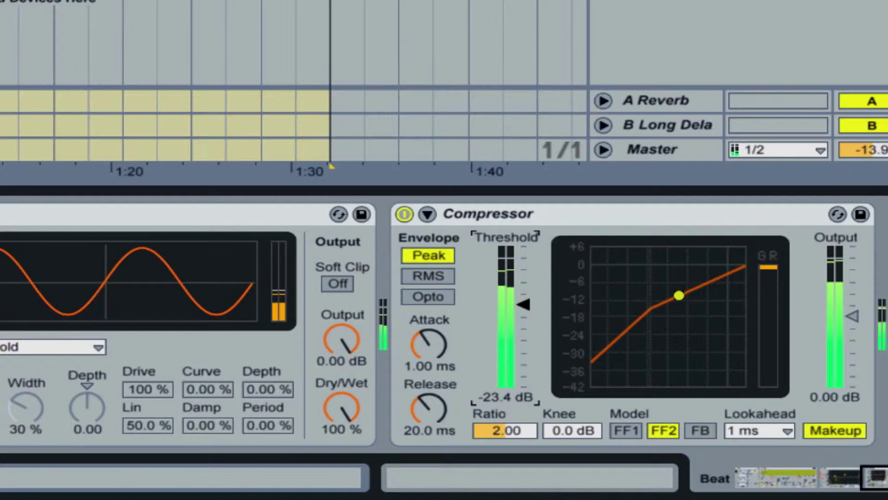
left_click_drag(524, 310, 524, 316)
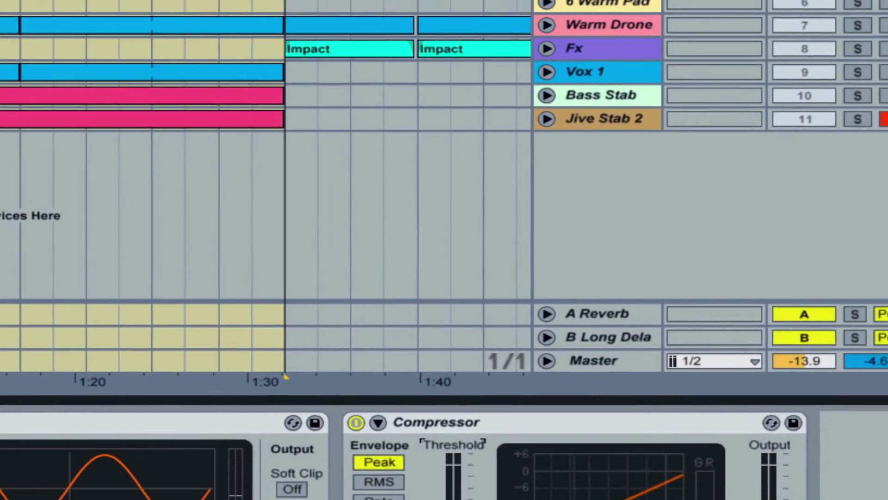
- Solo Percussion and Beat together, audition them in the loop, and select each track in turn to check its devices
left_click(809, 83)
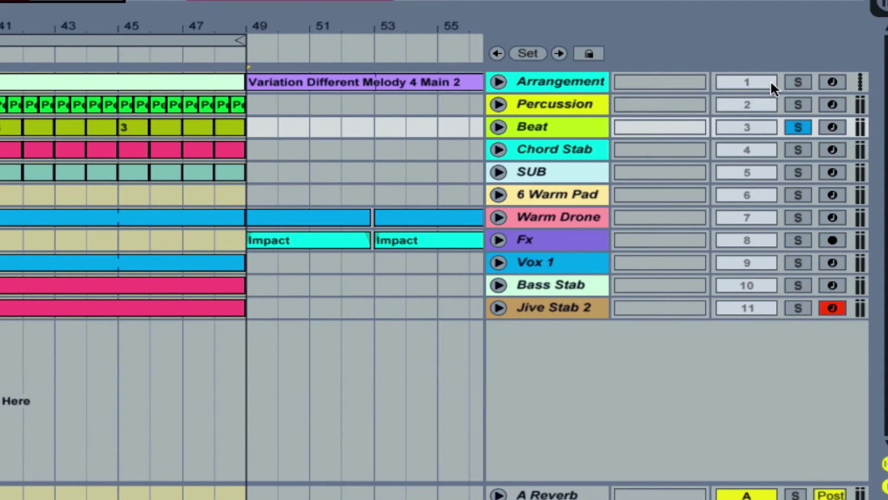
left_click(798, 105)
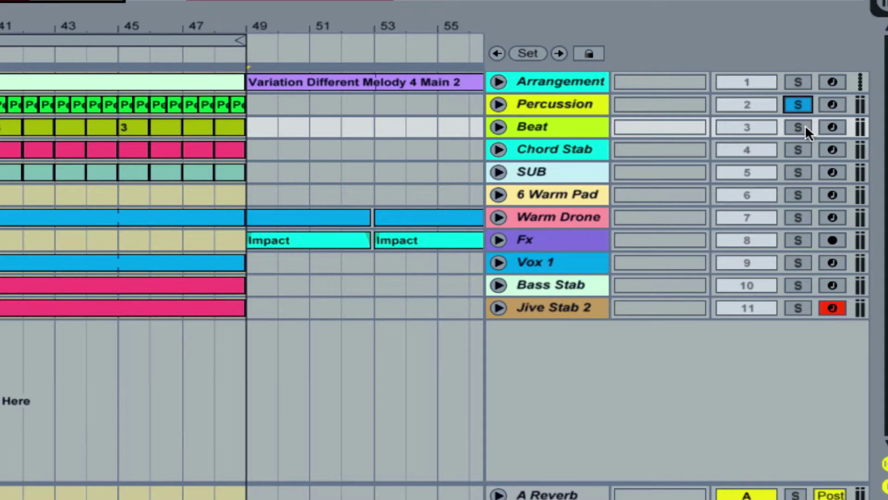
left_click(805, 125, "ctrl")
left_click(794, 125)
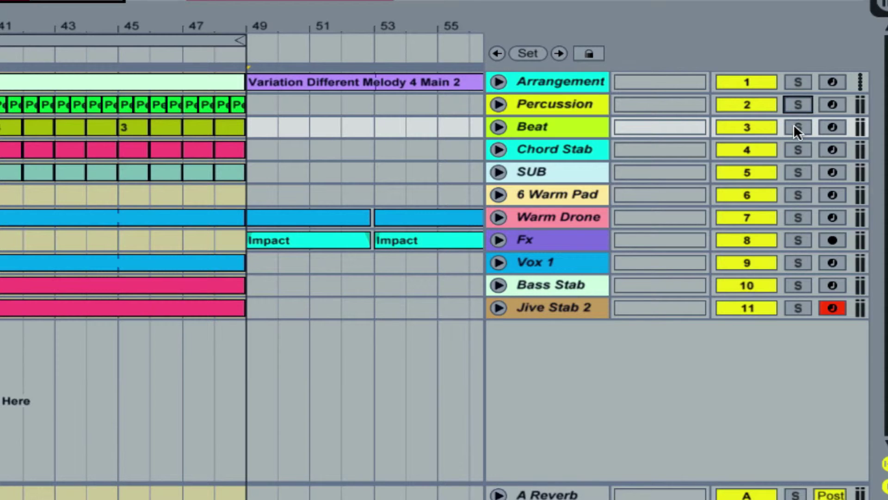
left_click(801, 127)
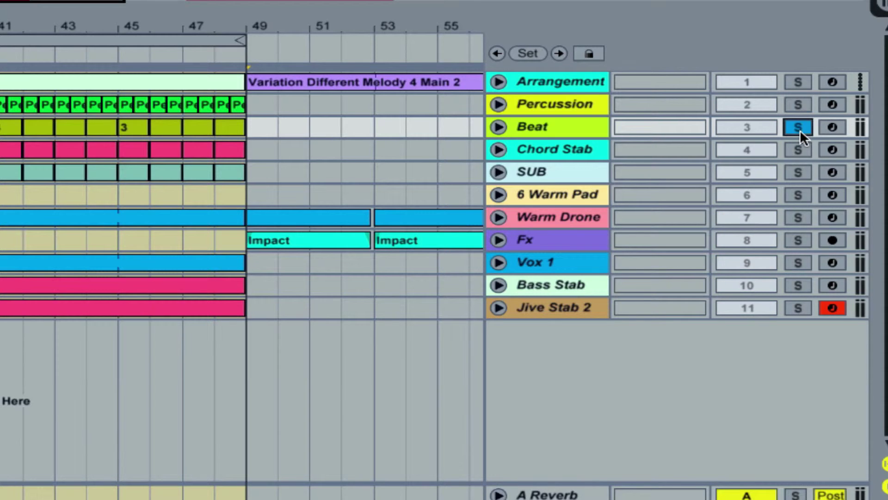
left_click(802, 102, "ctrl")
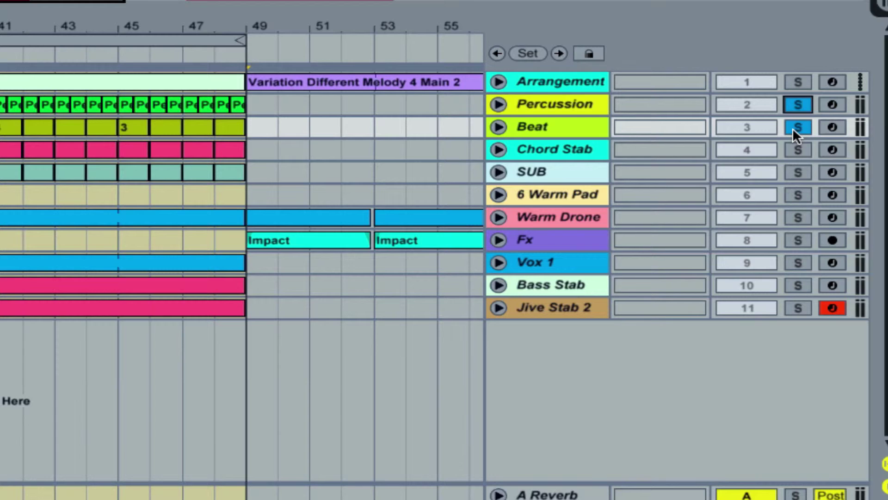
key("space")
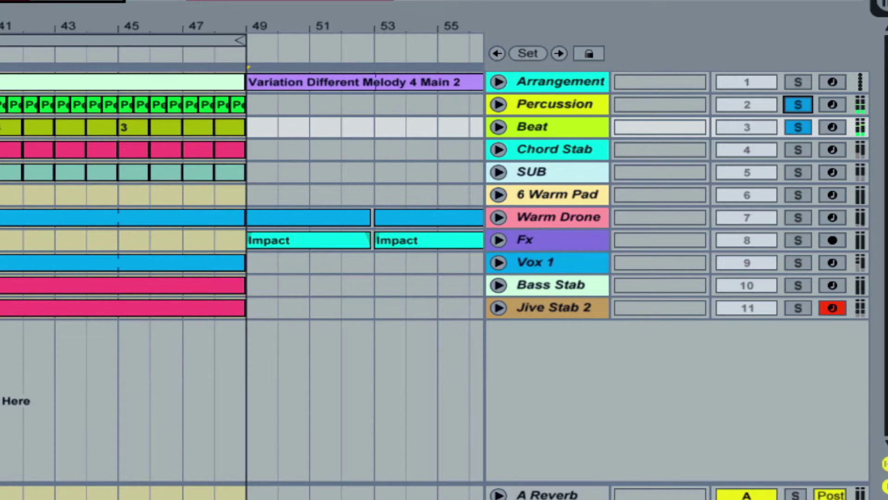
left_click(528, 104)
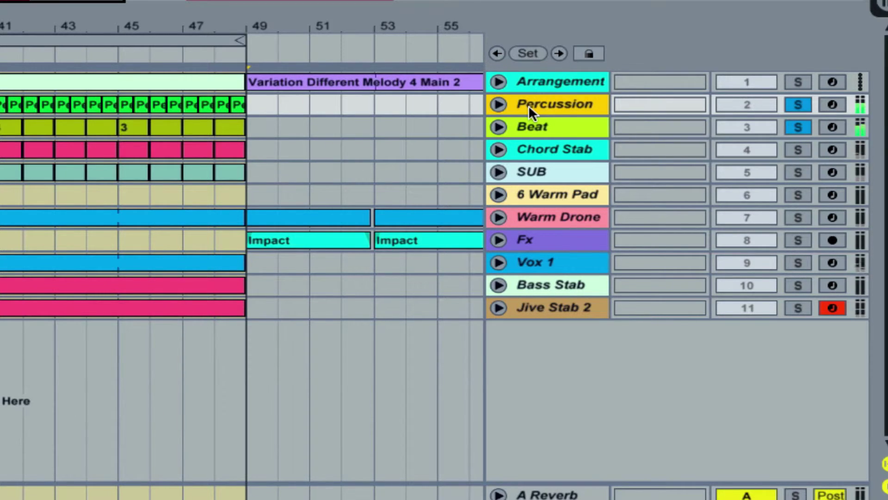
left_click(531, 124)
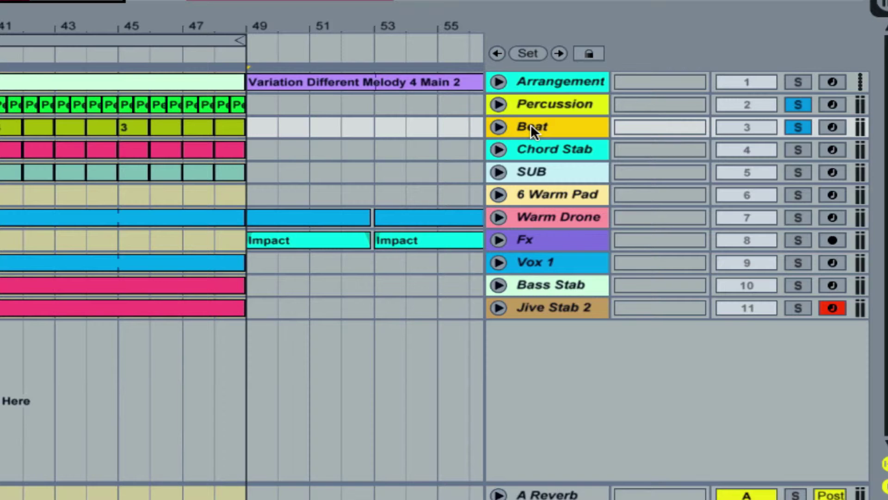
- Solo only the Chord Stab track and add a Chorus, an Auto Filter and a Saturator after its instrument
left_click(565, 148)
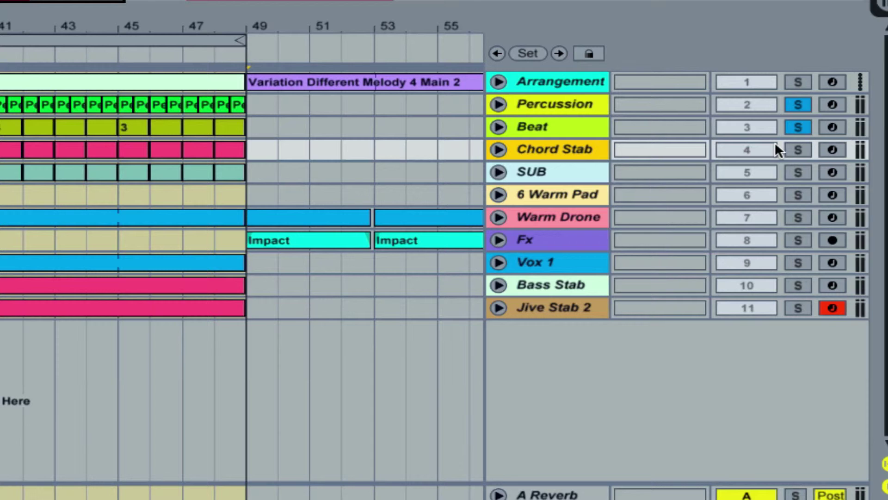
left_click(796, 149)
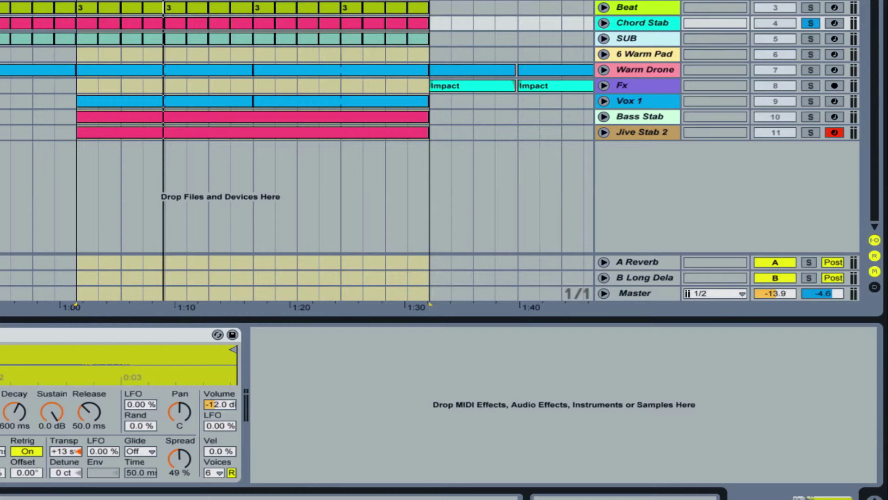
left_click_drag(287, 456, 284, 440)
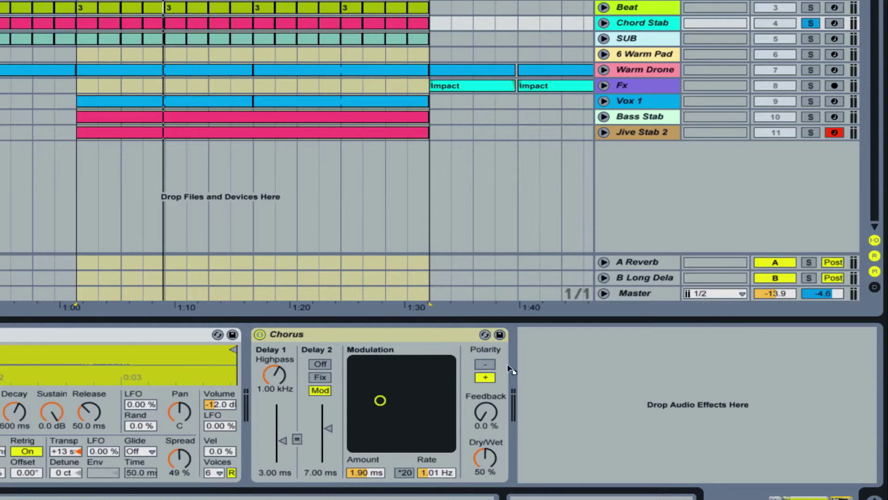
left_click_drag(512, 370, 640, 448)
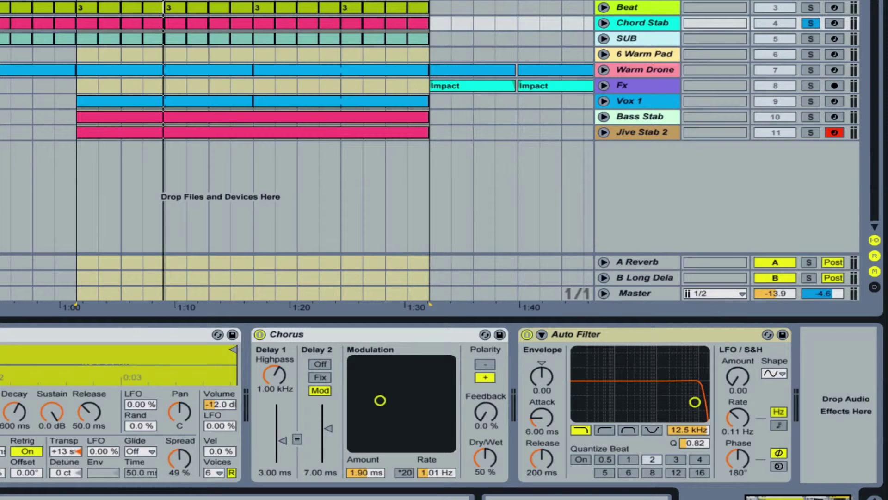
left_click_drag(698, 267, 825, 380)
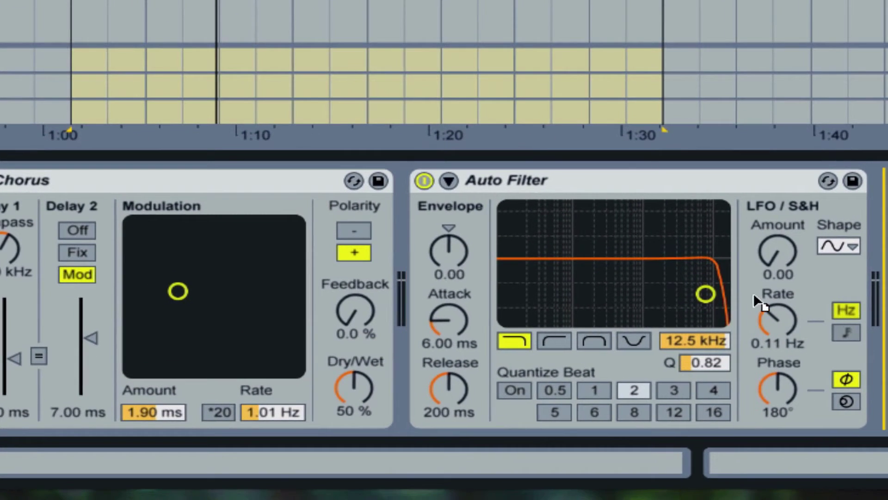
scroll(790, 285, "right", 1)
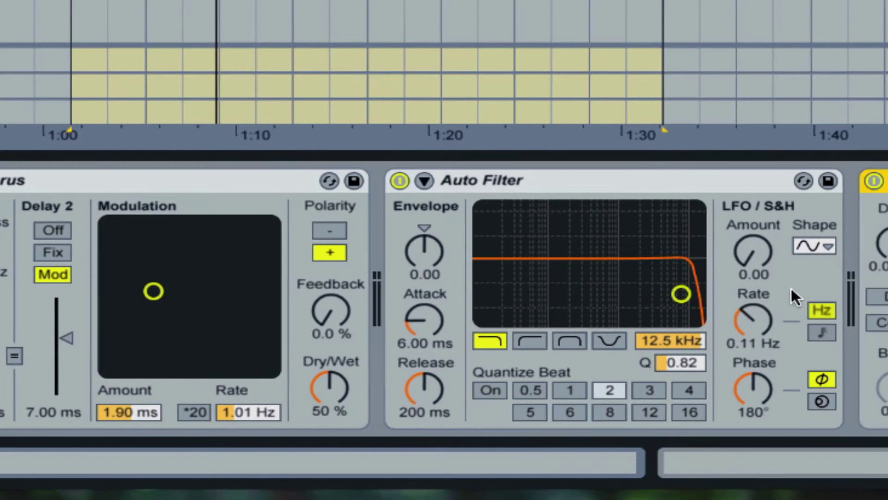
- Switch the Chord Stab Auto Filter to highpass at about 406 Hz, turn off the Chorus and play the loop
left_click(541, 342)
mouse_move(684, 334)
left_mouse_down()
mouse_move(684, 379)
mouse_move(684, 337)
mouse_move(675, 345)
left_mouse_up()
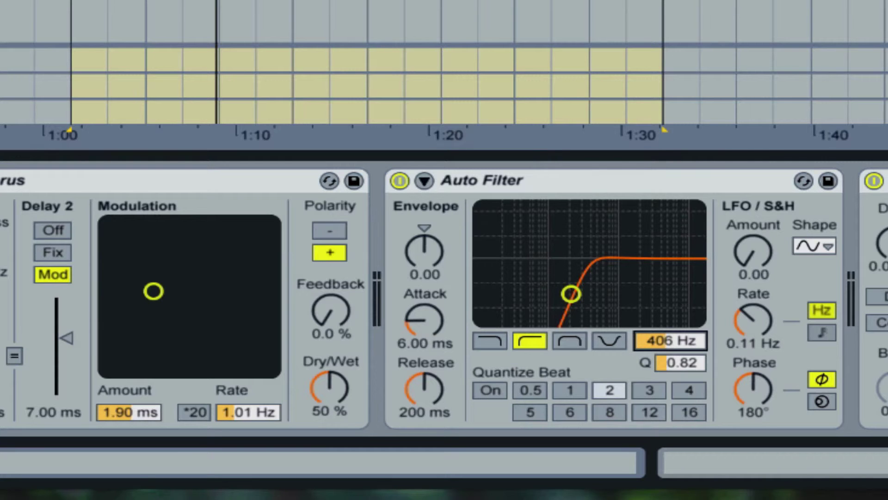
left_click(0, 181)
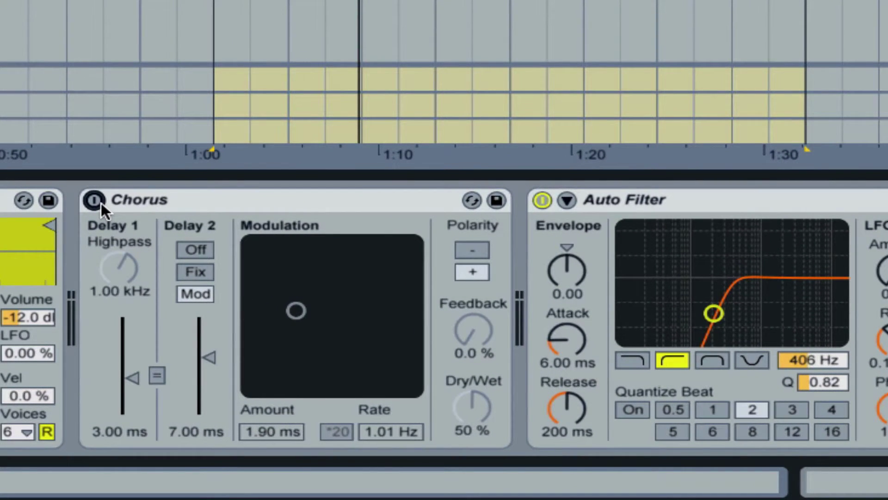
key("space")
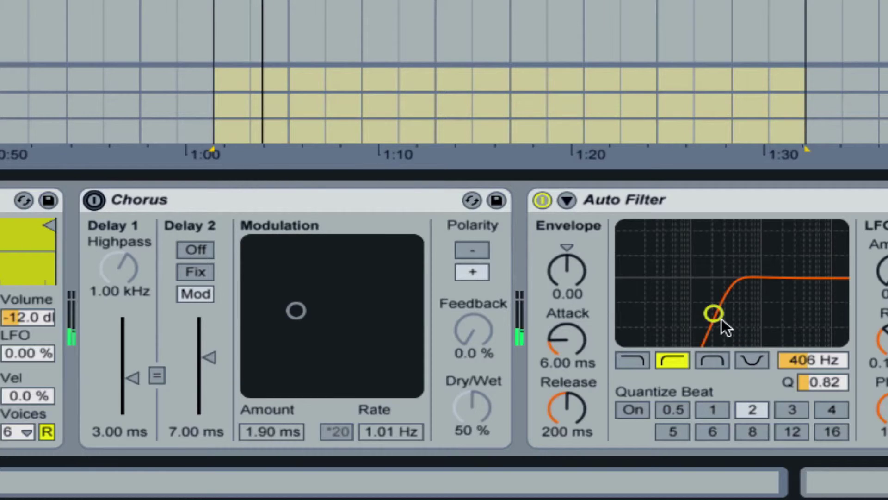
- Set the Auto Filter's cutoff frequency to 600 Hz and its Q to 1.00
left_click_drag(813, 360, 813, 410)
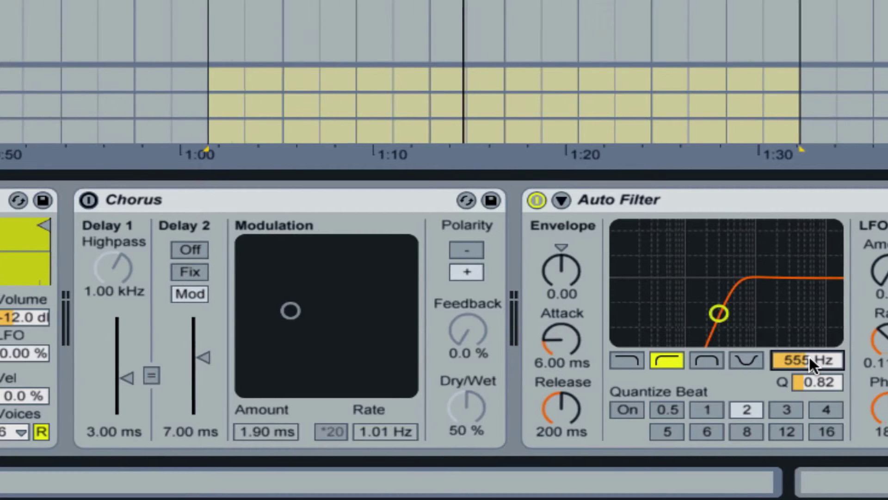
type("600")
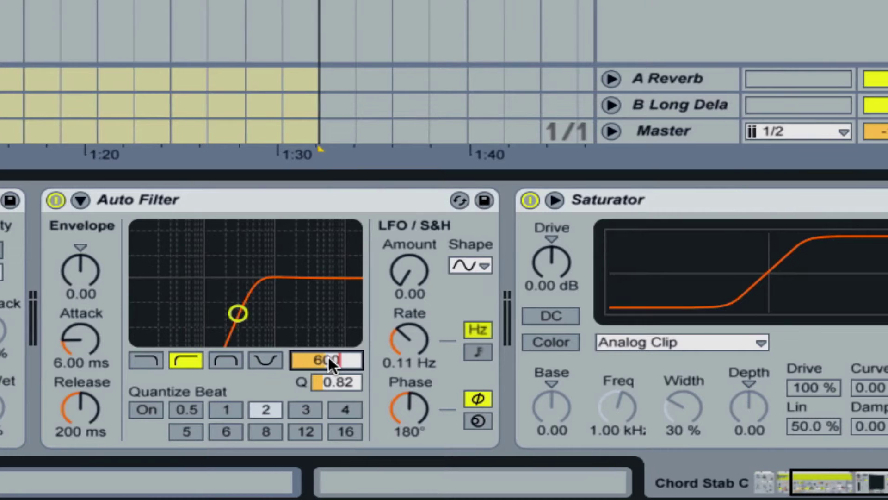
key("Return")
left_click(331, 380)
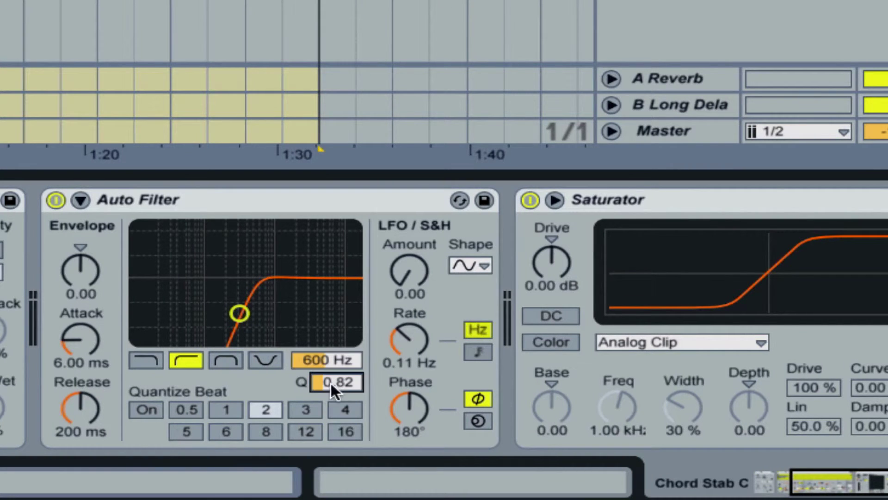
key("Return")
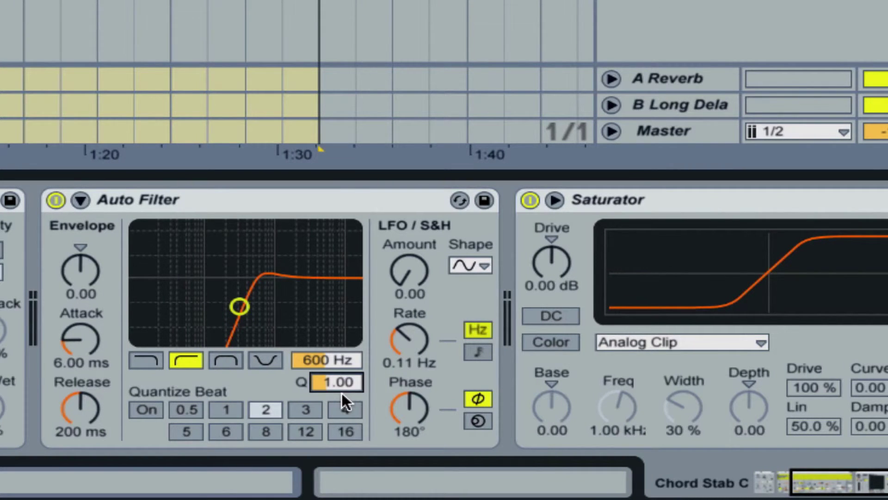
left_click_drag(826, 482, 870, 482)
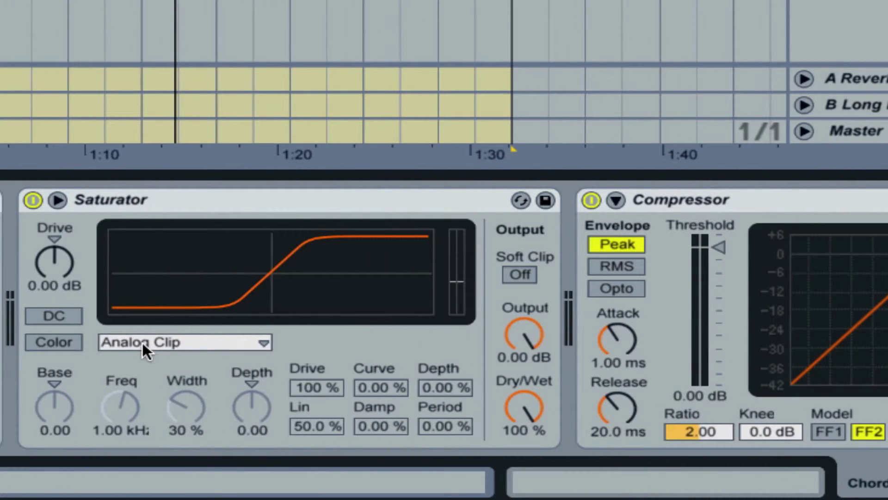
left_click(143, 342)
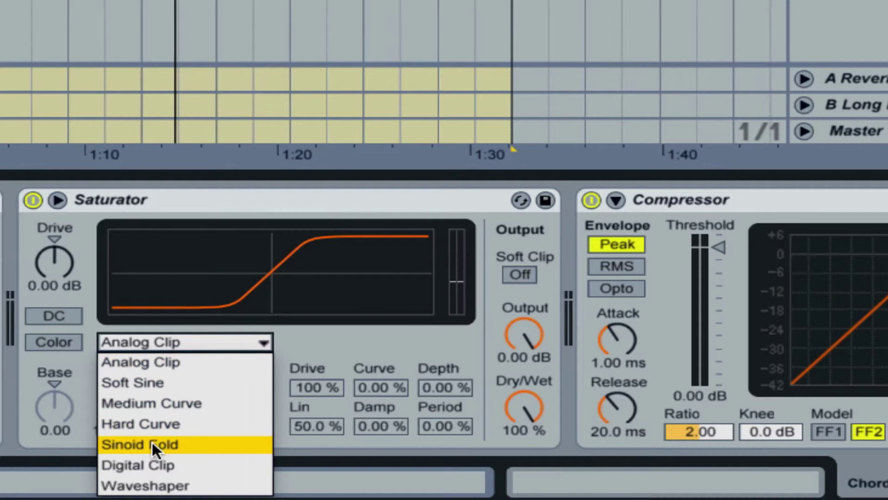
left_click(240, 211)
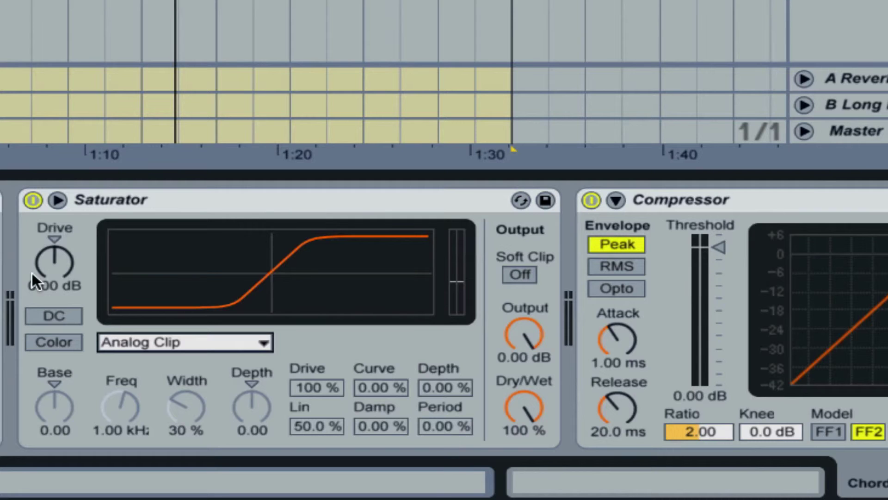
right_click(152, 196)
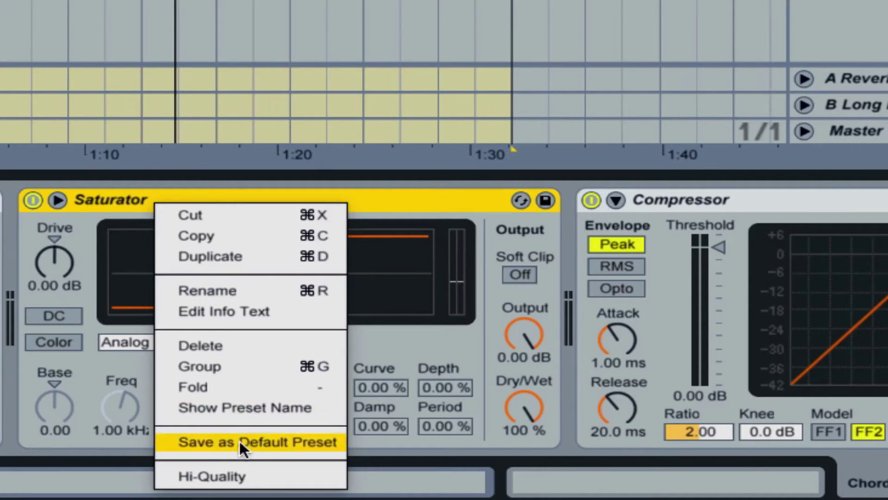
left_click(119, 220)
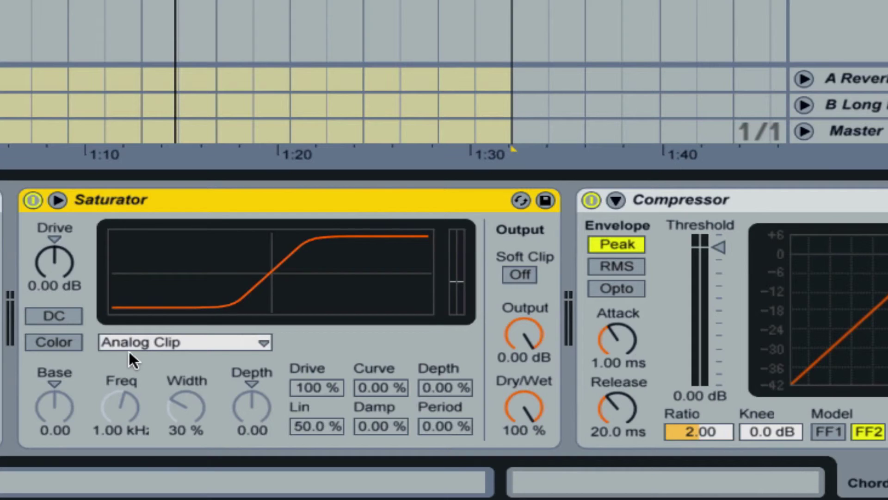
- Set the Saturator's curve type to Sinoid Fold and lower the Compressor's threshold to about -15.6 dB while the loop plays
key("space")
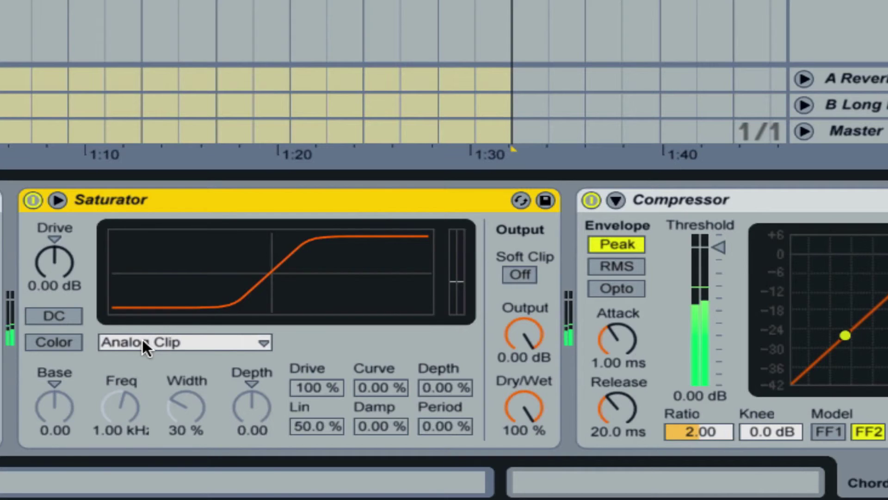
left_click(143, 342)
left_click(139, 439)
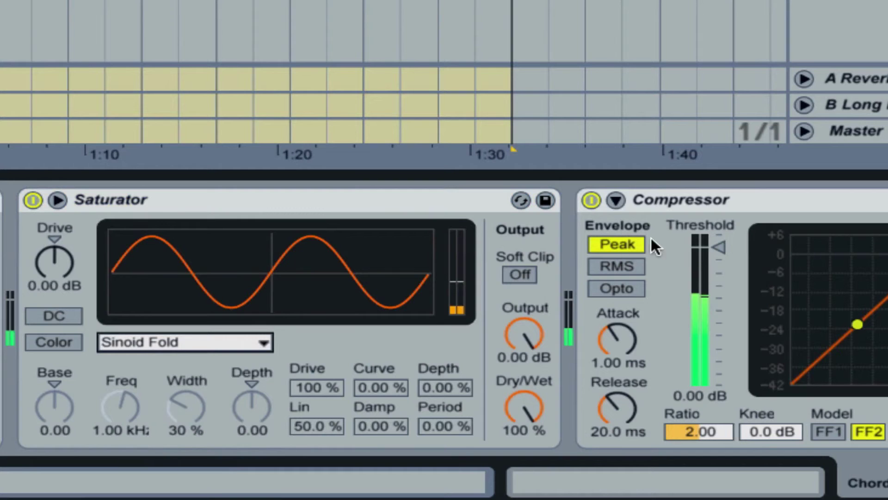
left_click_drag(716, 246, 716, 281)
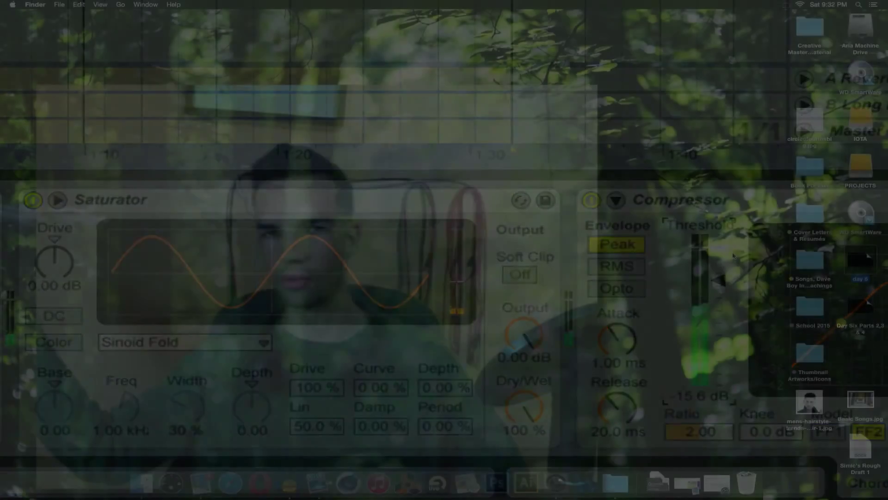